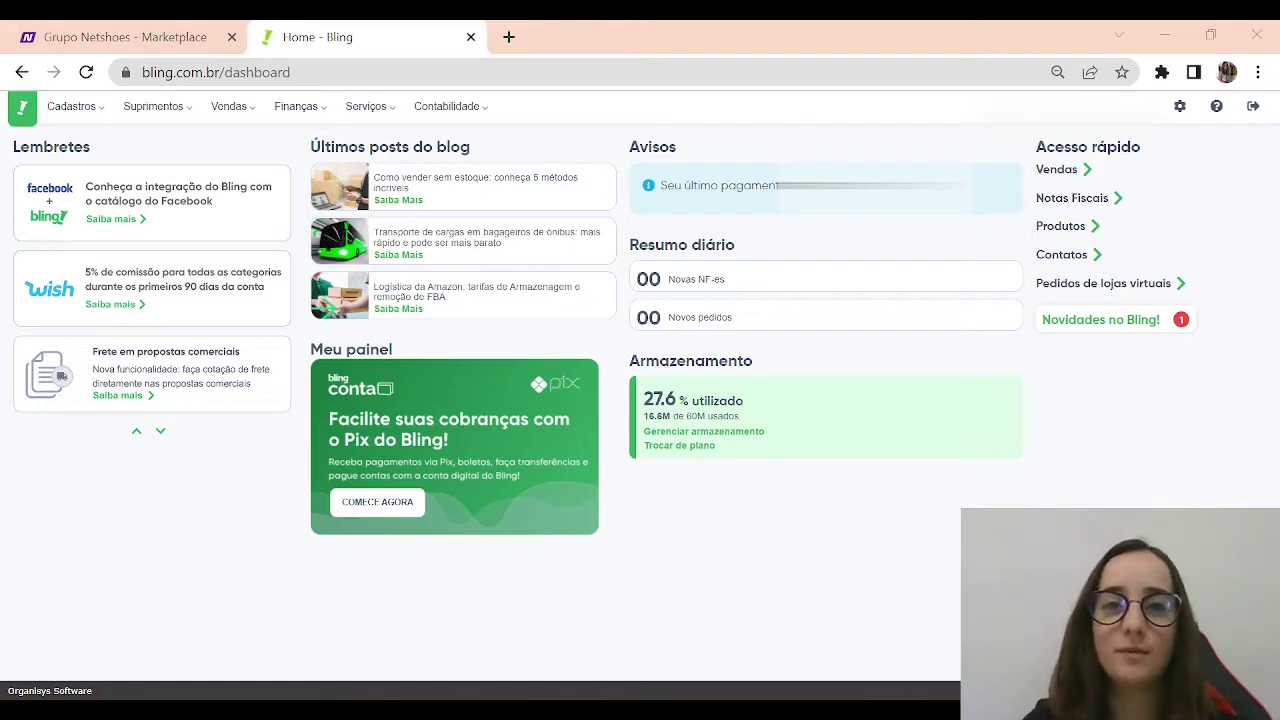
- Switch to the Netshoes marketplace and open the sales orders list to view the approved order
click(125, 37)
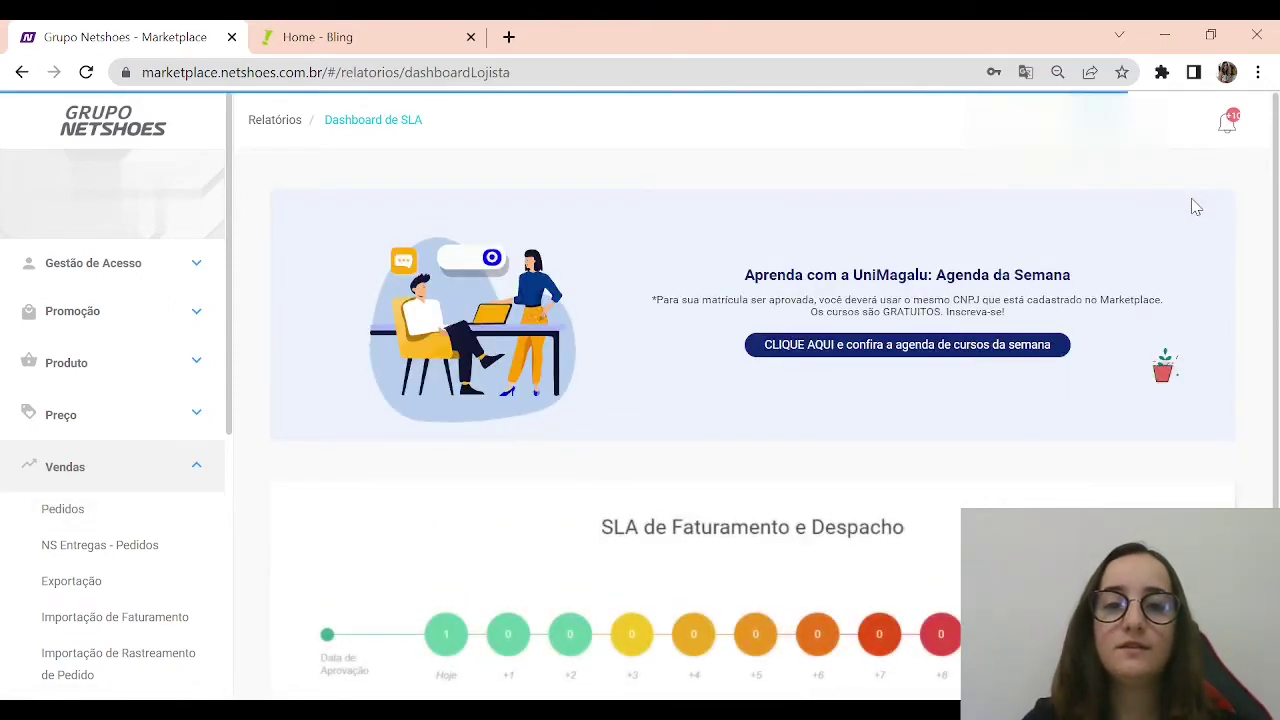
scroll(338, 555, down, 1)
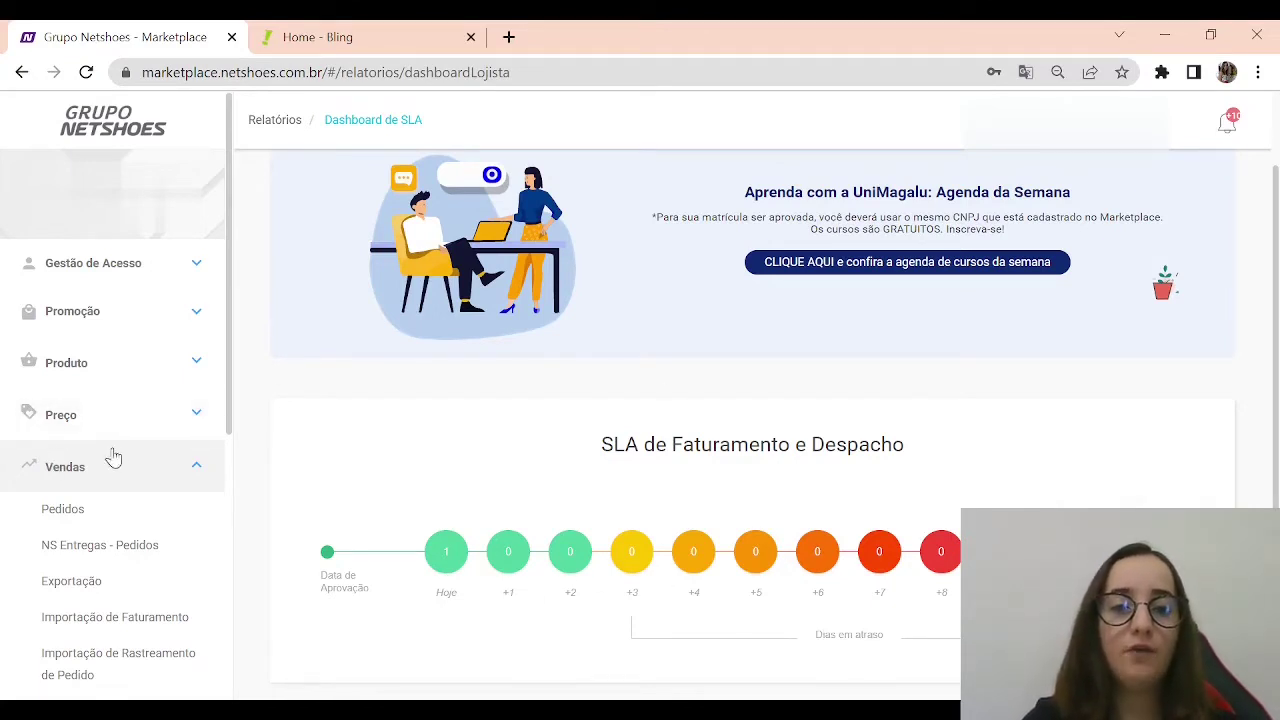
click(62, 509)
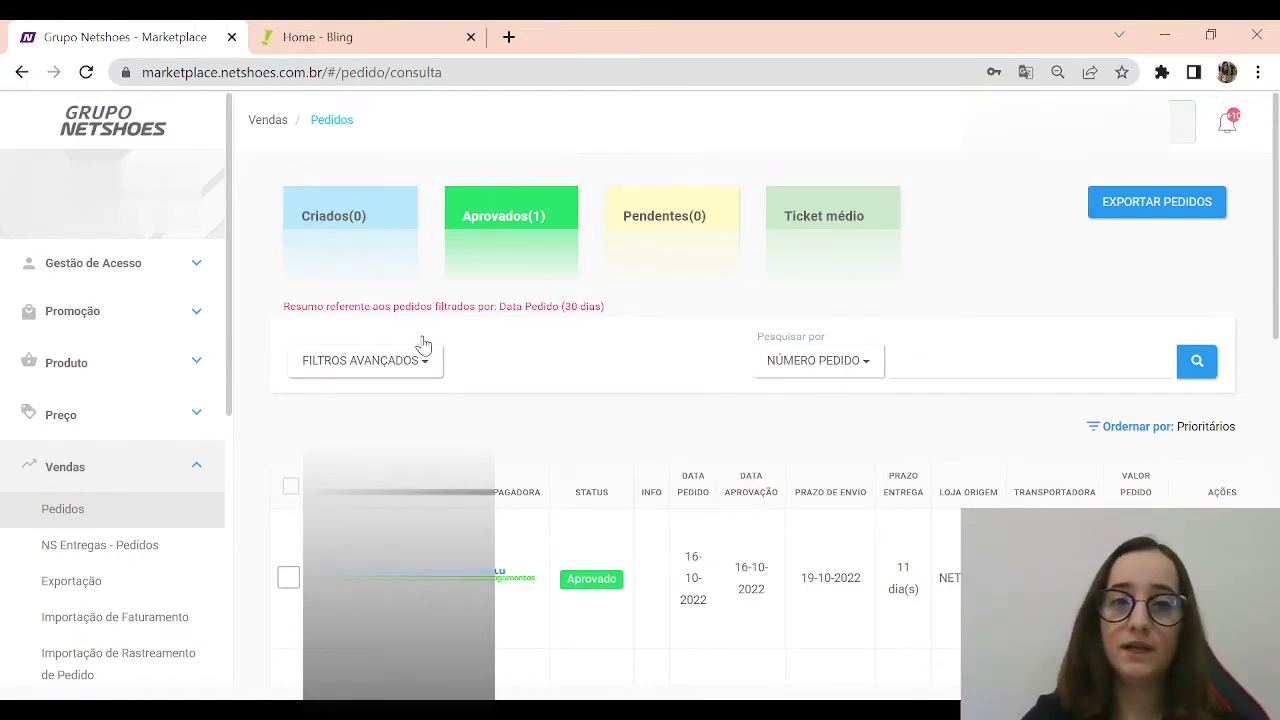
- Switch to Bling and display the multi-store sales orders for the Netshoes sales channel
click(325, 37)
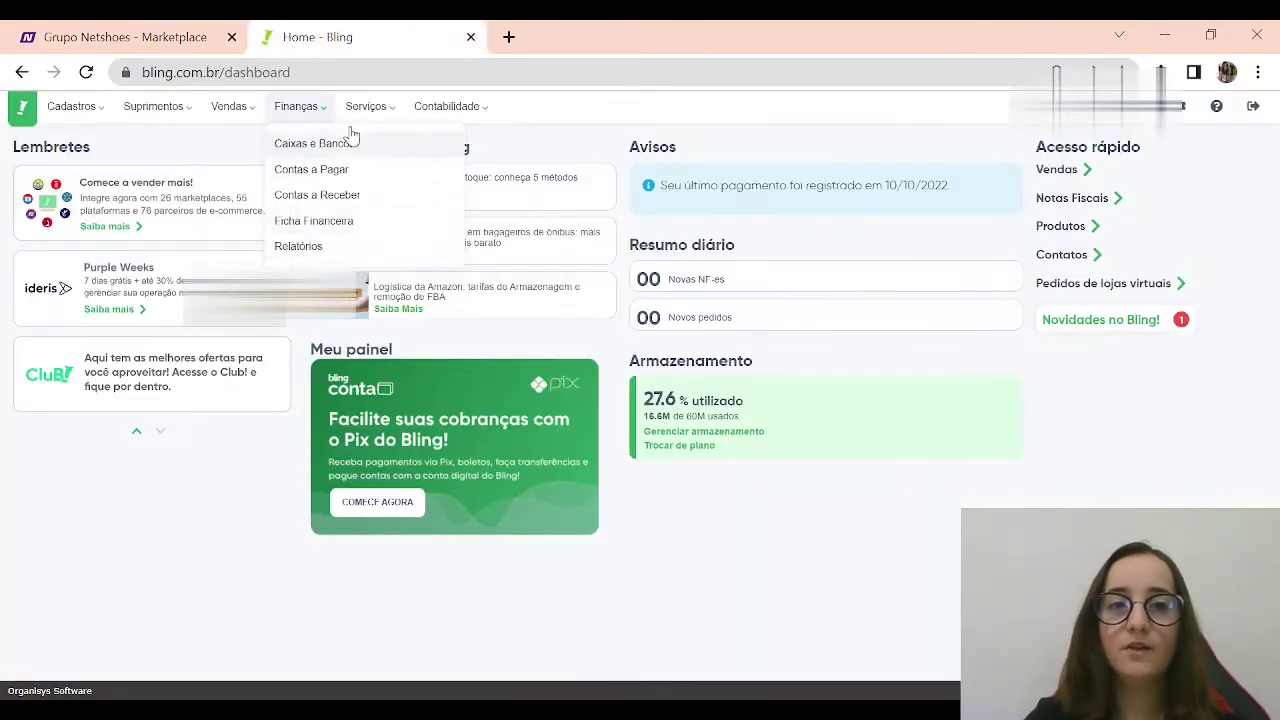
mouse_move(252, 113)
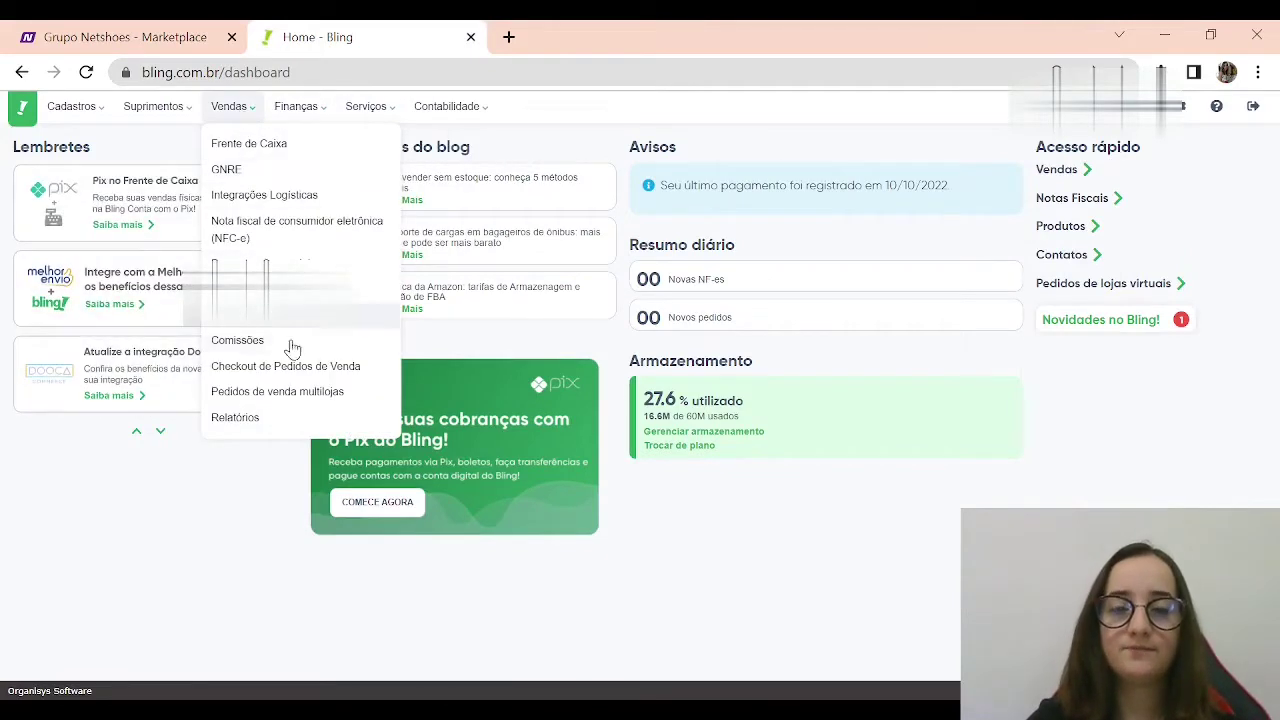
click(329, 400)
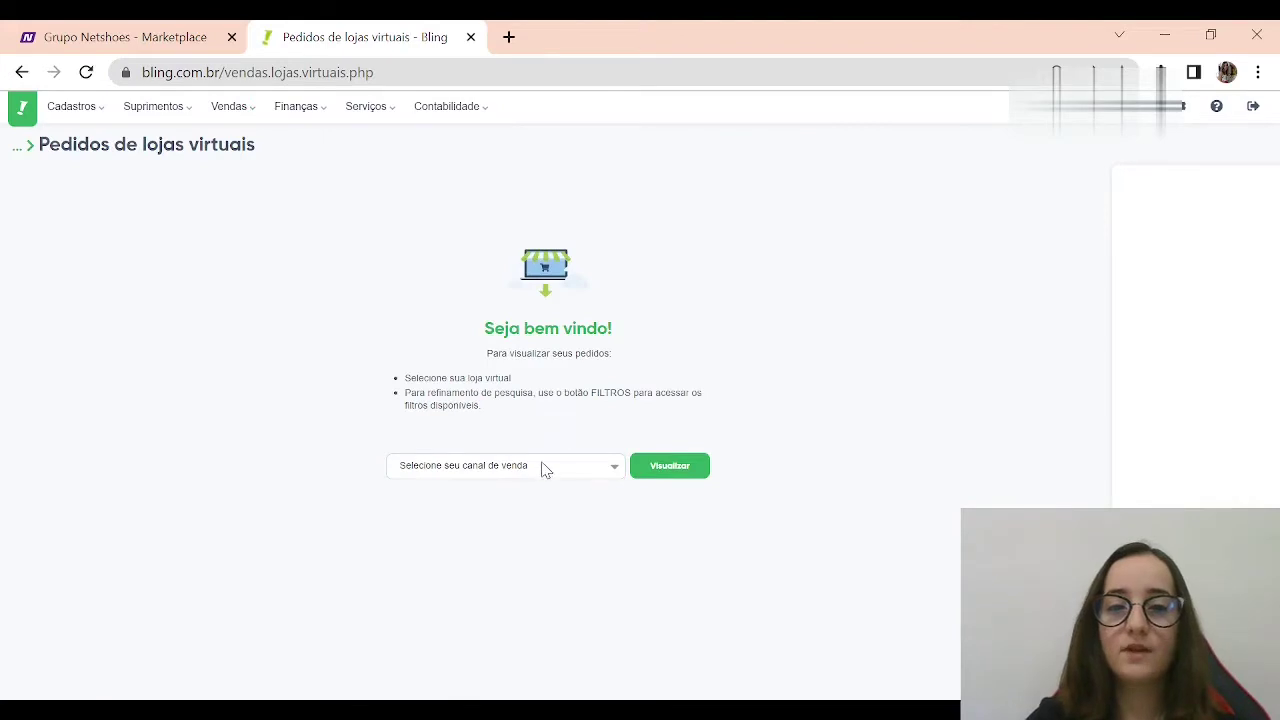
click(543, 472)
click(539, 533)
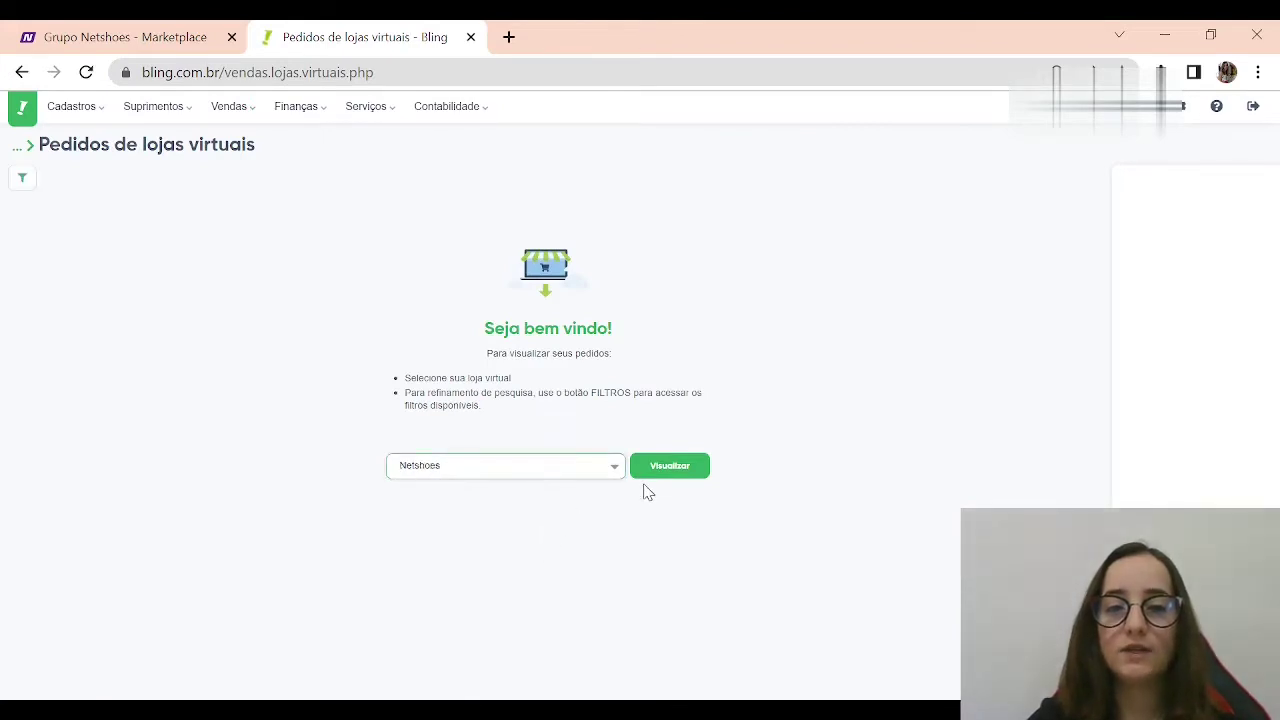
click(669, 466)
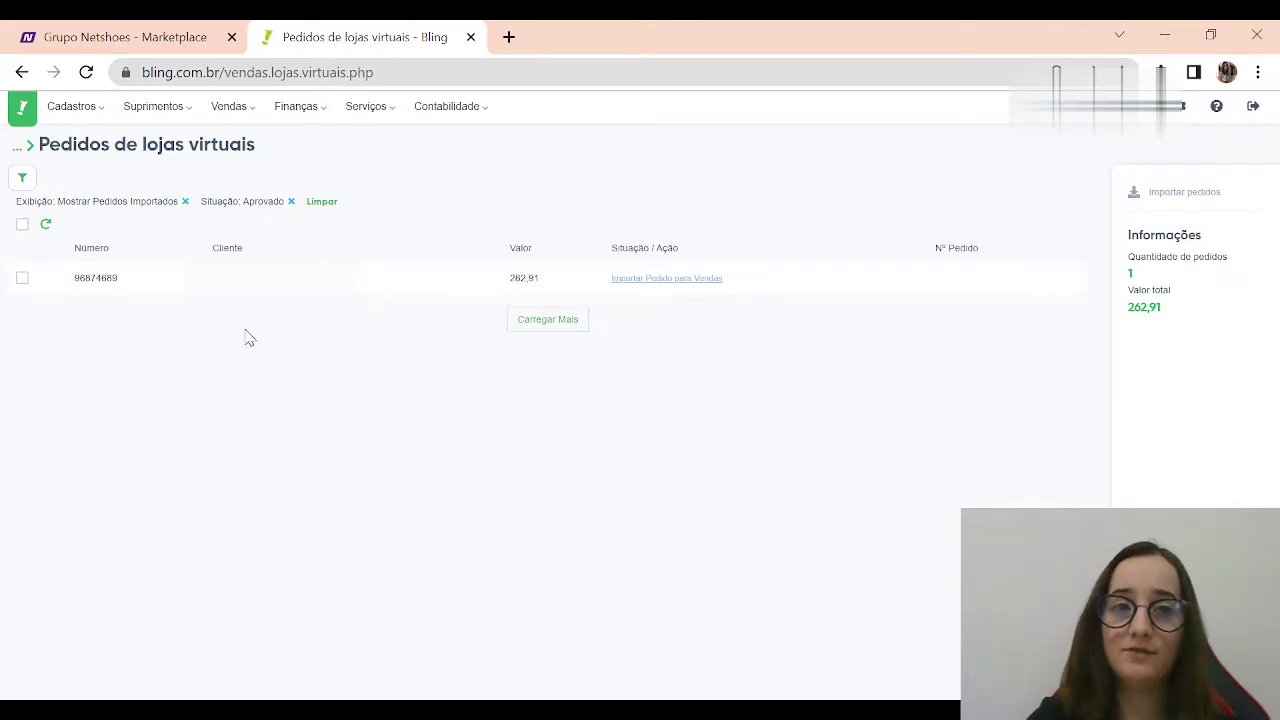
- Import the approved Netshoes order into sales and open the Pedidos de Venda list
click(636, 284)
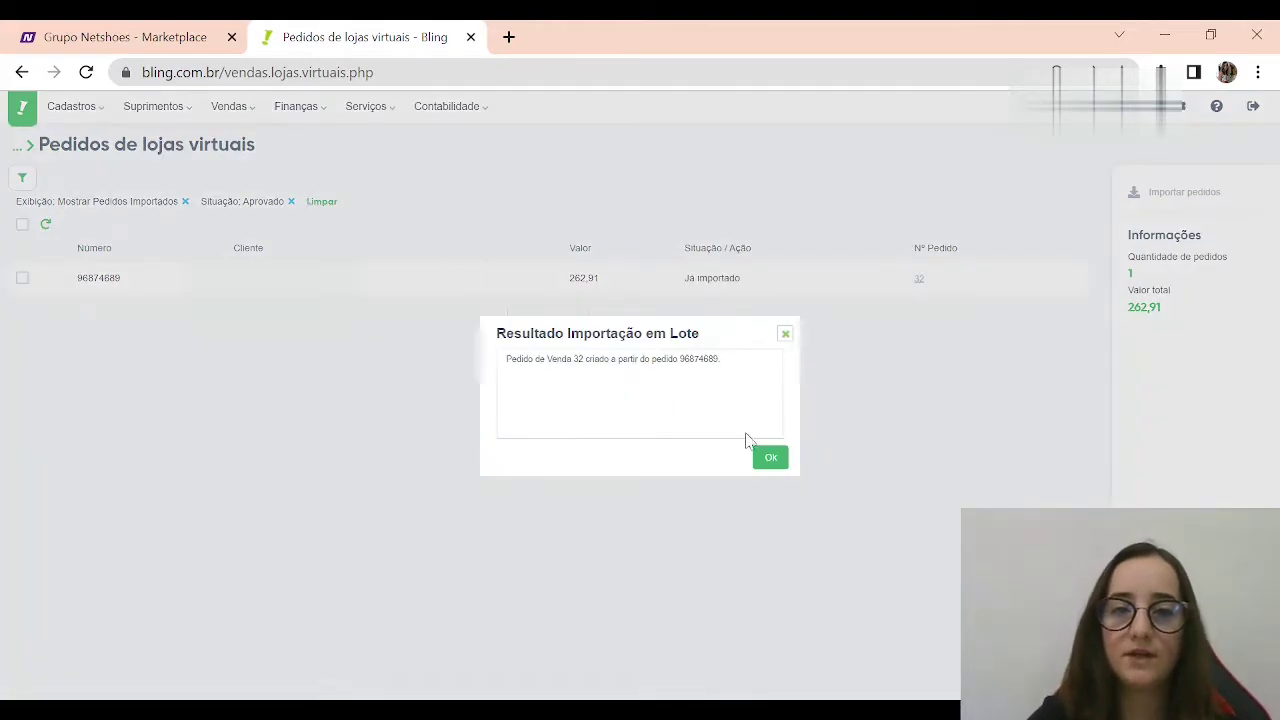
click(766, 460)
click(247, 114)
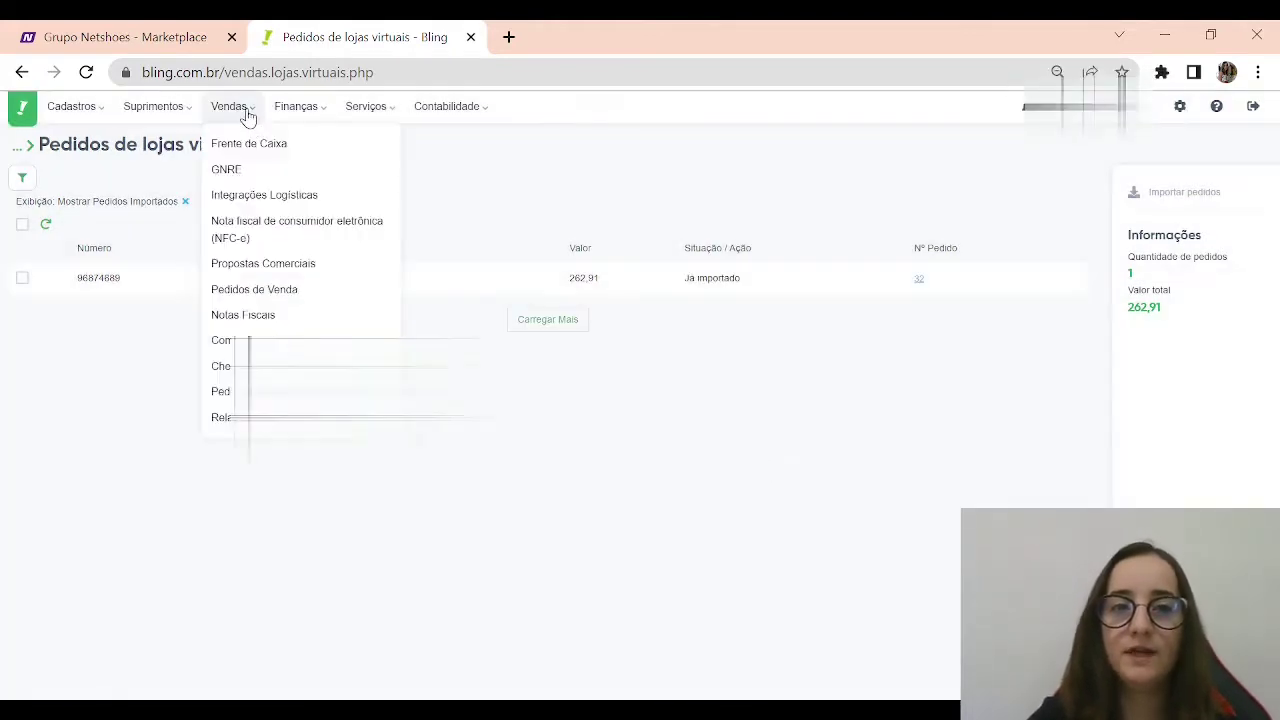
click(309, 290)
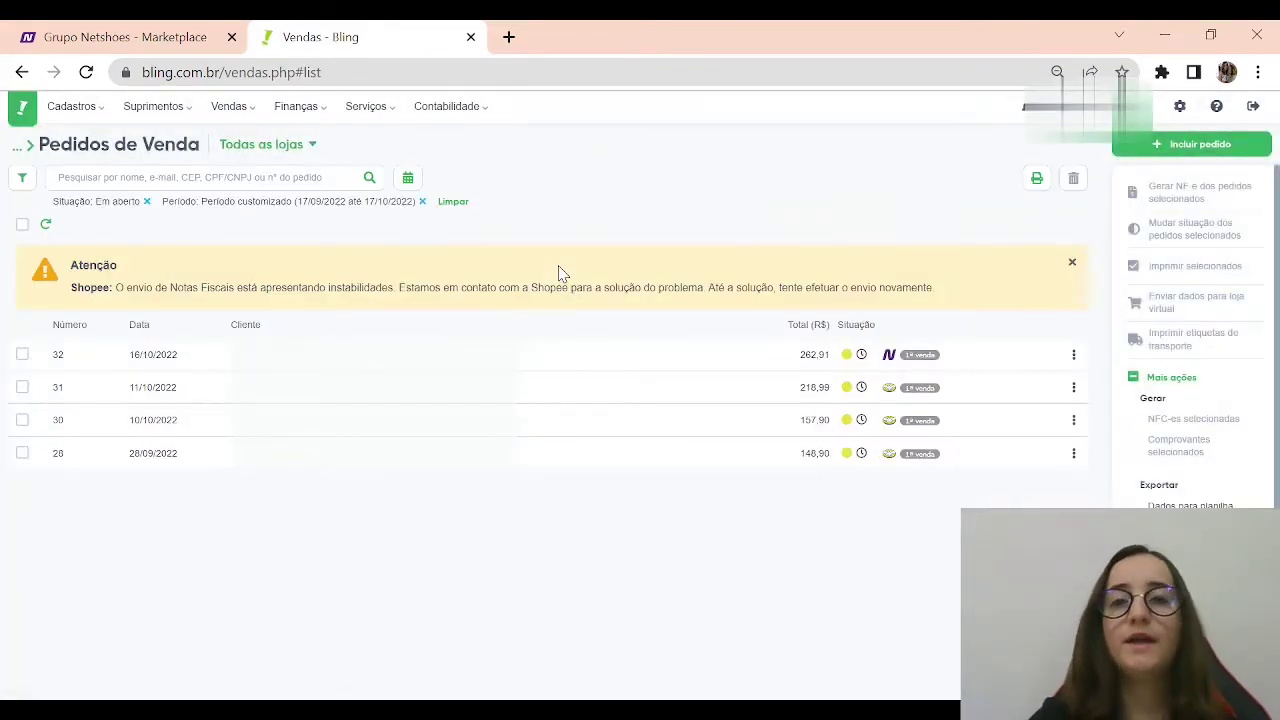
- Generate the NF-e invoice for the Netshoes sales order dated 16/10/2022 and confirm it
click(229, 106)
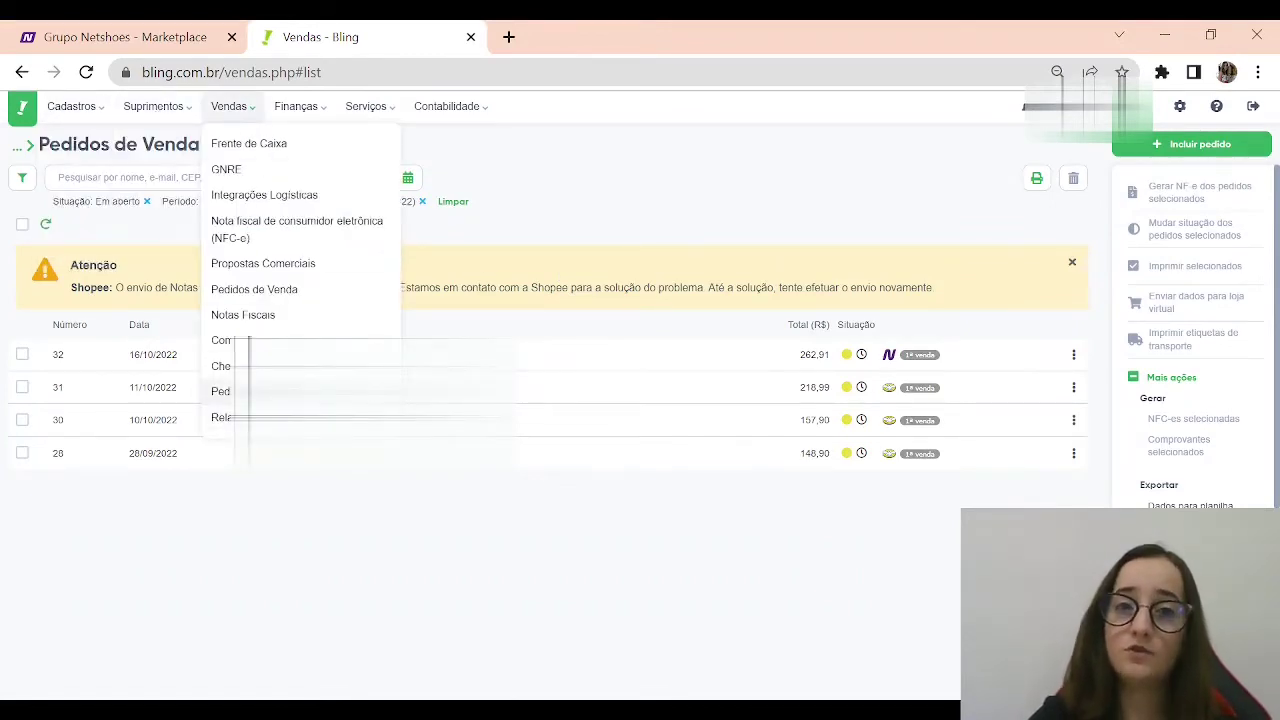
mouse_move(241, 118)
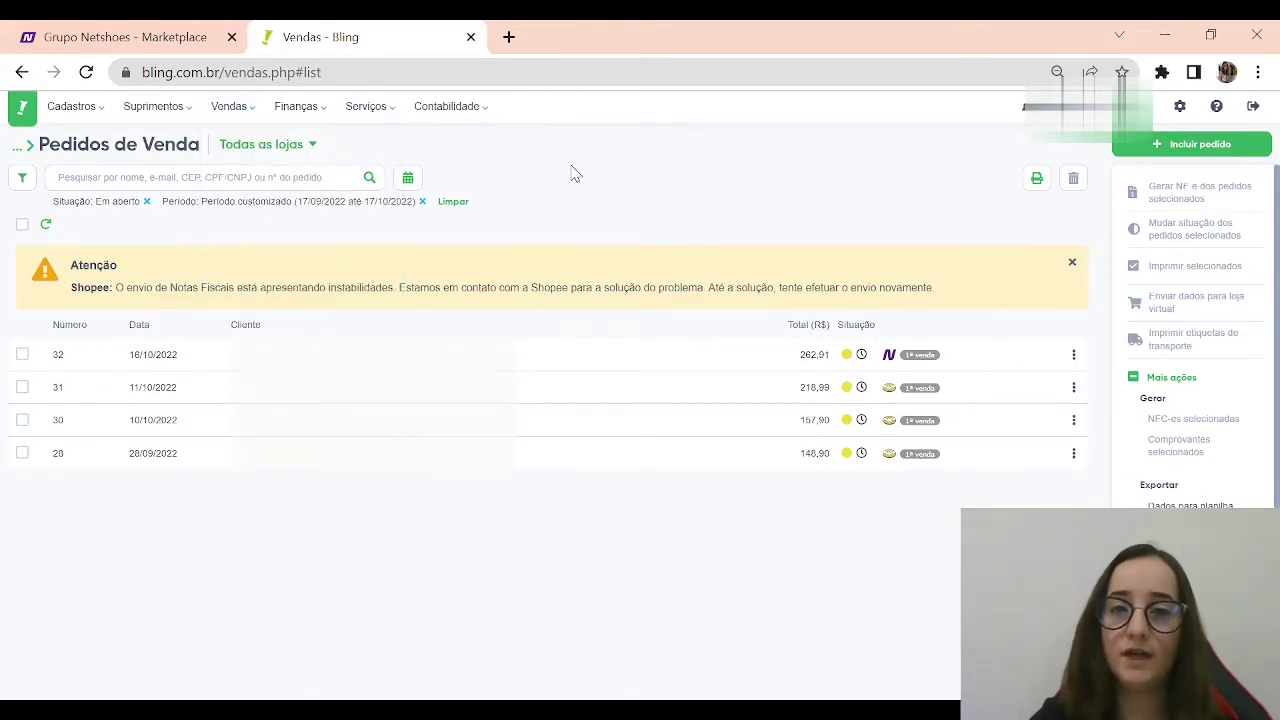
click(22, 355)
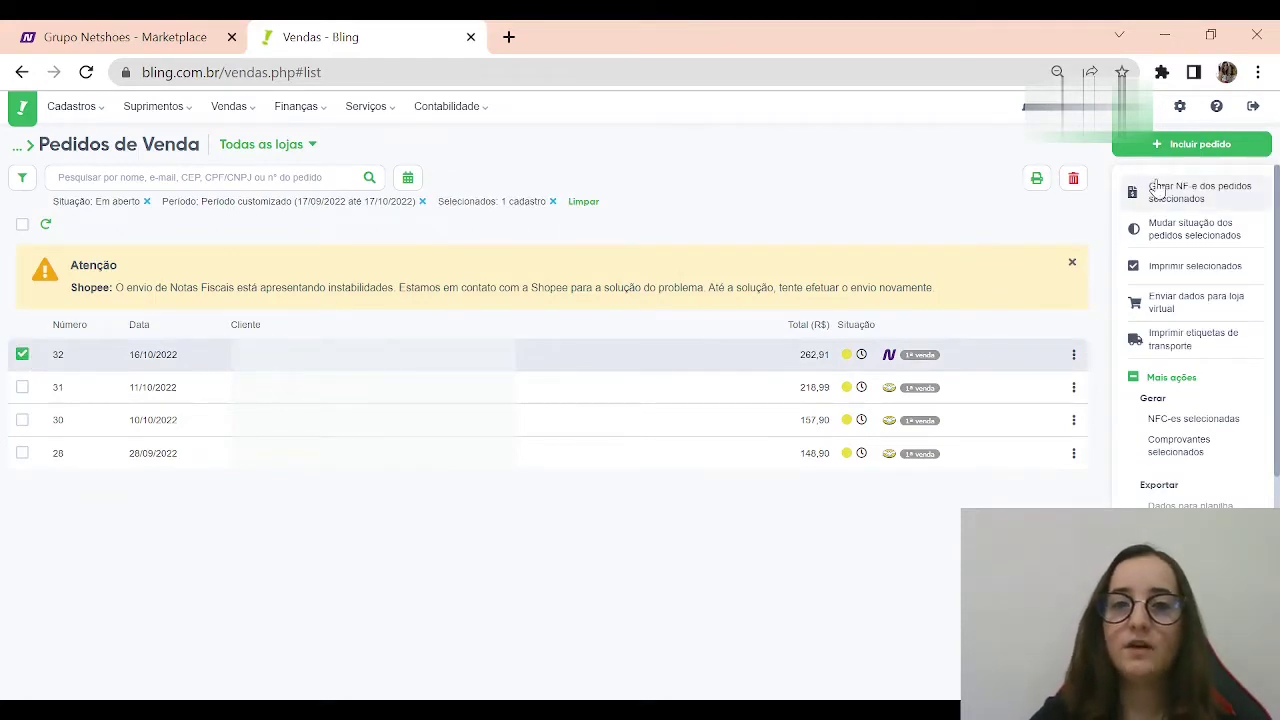
click(1226, 197)
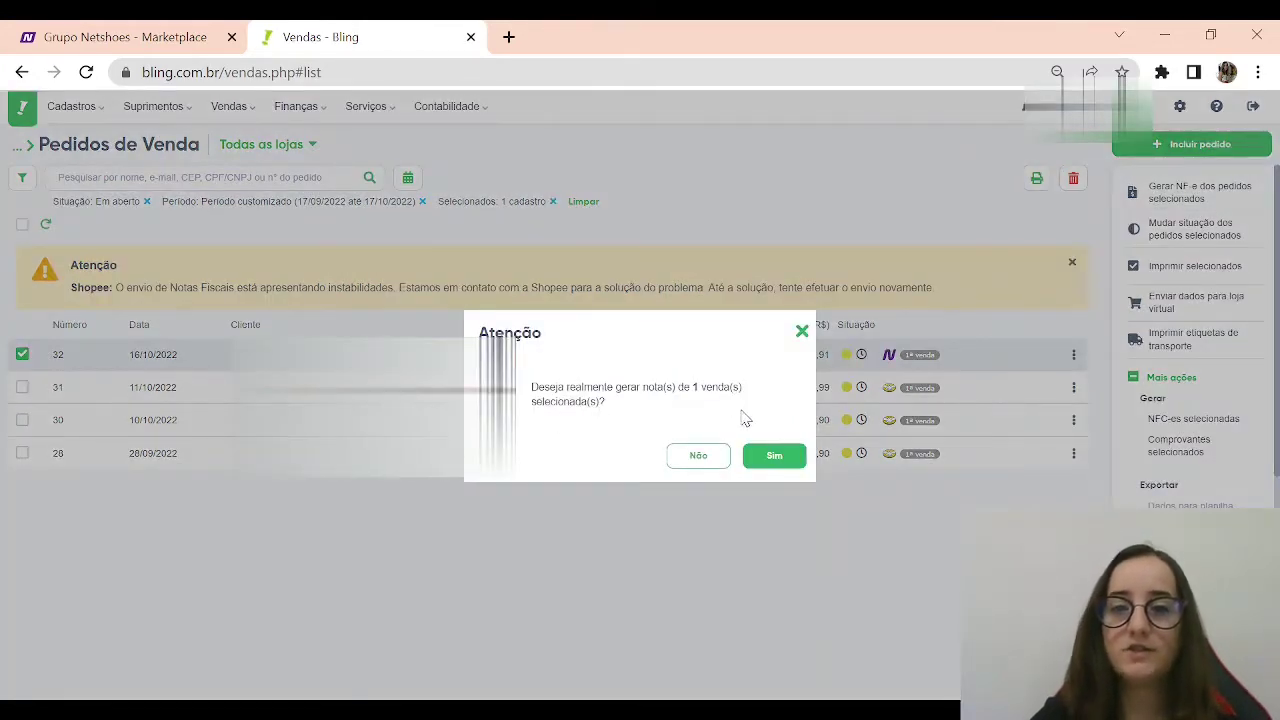
click(773, 457)
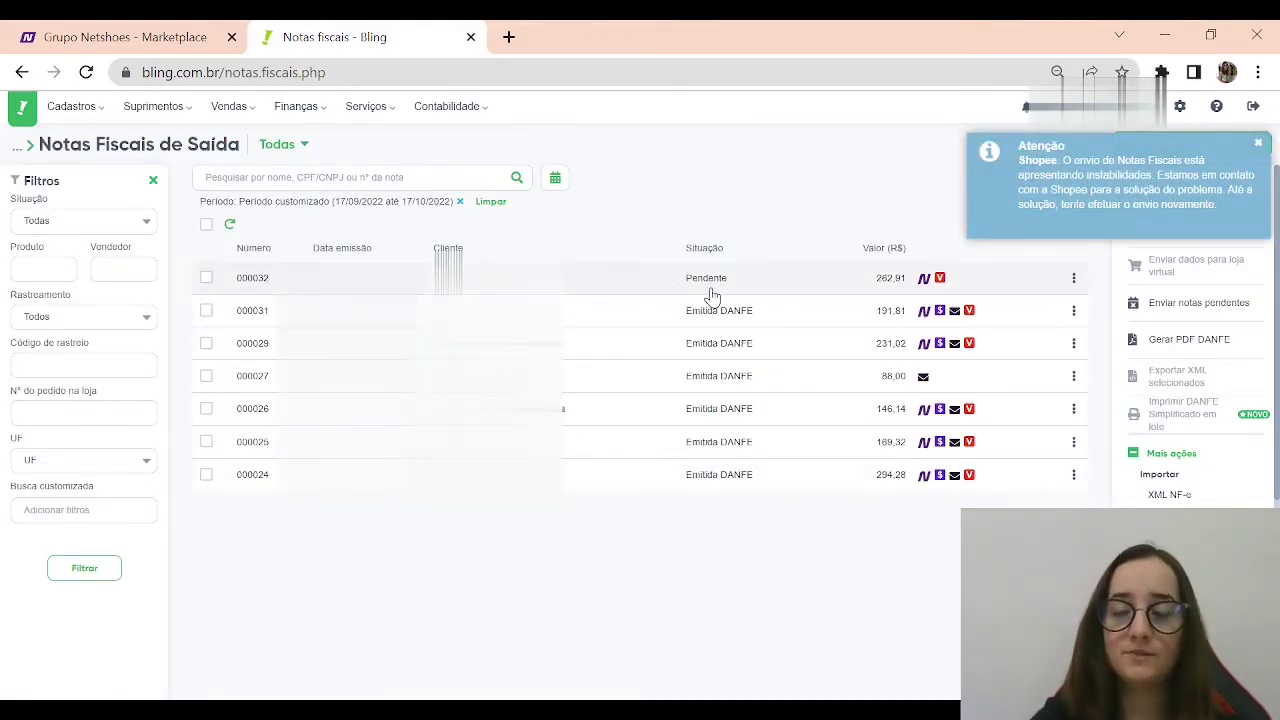
- Send the pending Netshoes NF-e with only the e-mail option enabled, and close the sending summary
click(206, 278)
click(1259, 144)
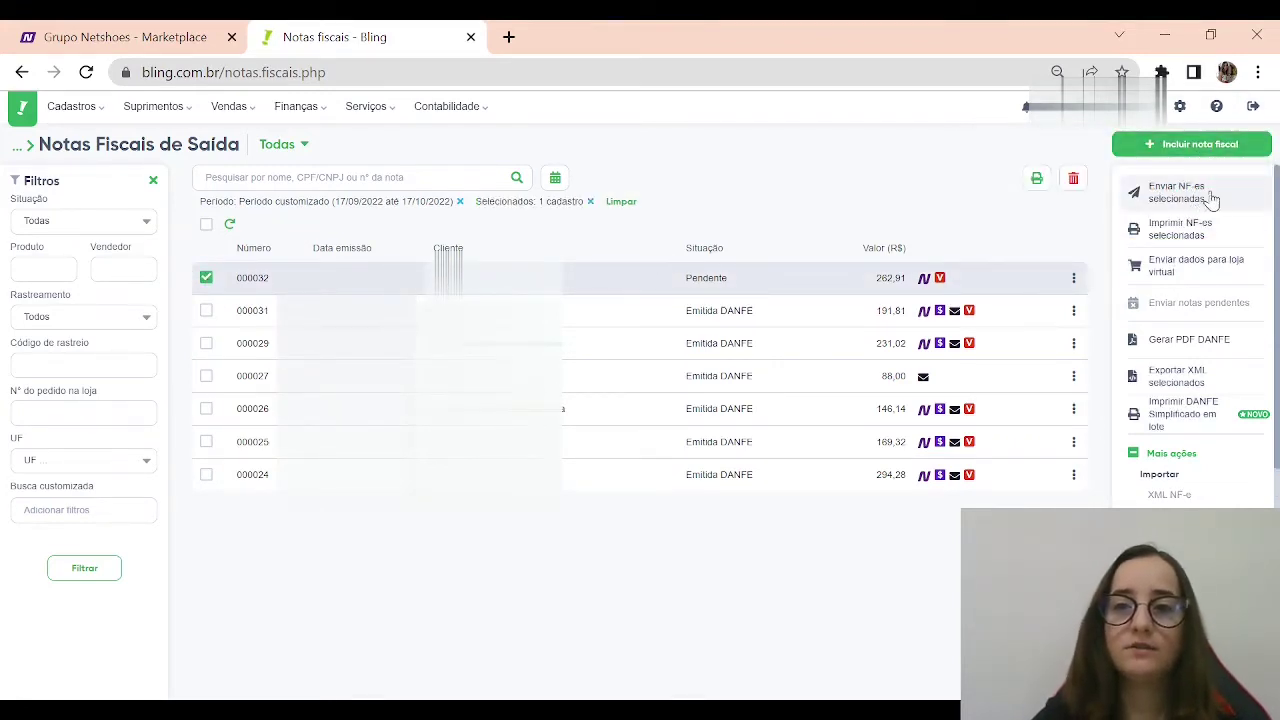
click(1200, 195)
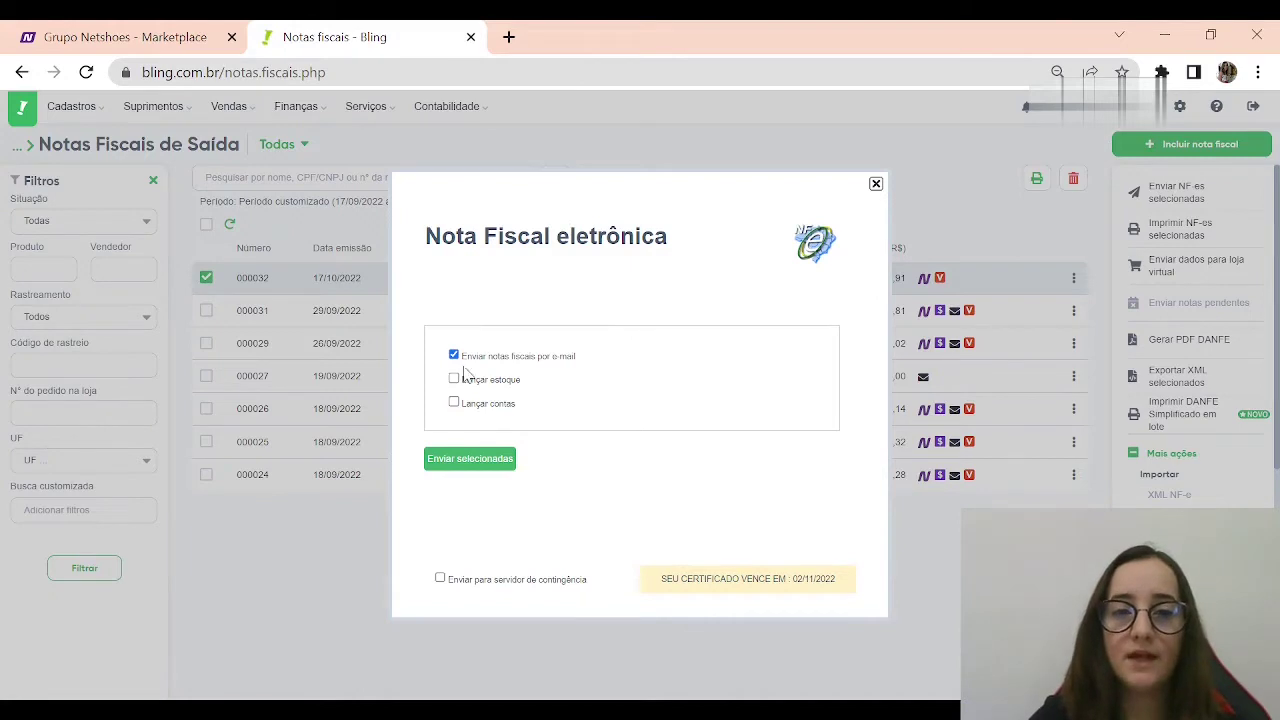
click(489, 460)
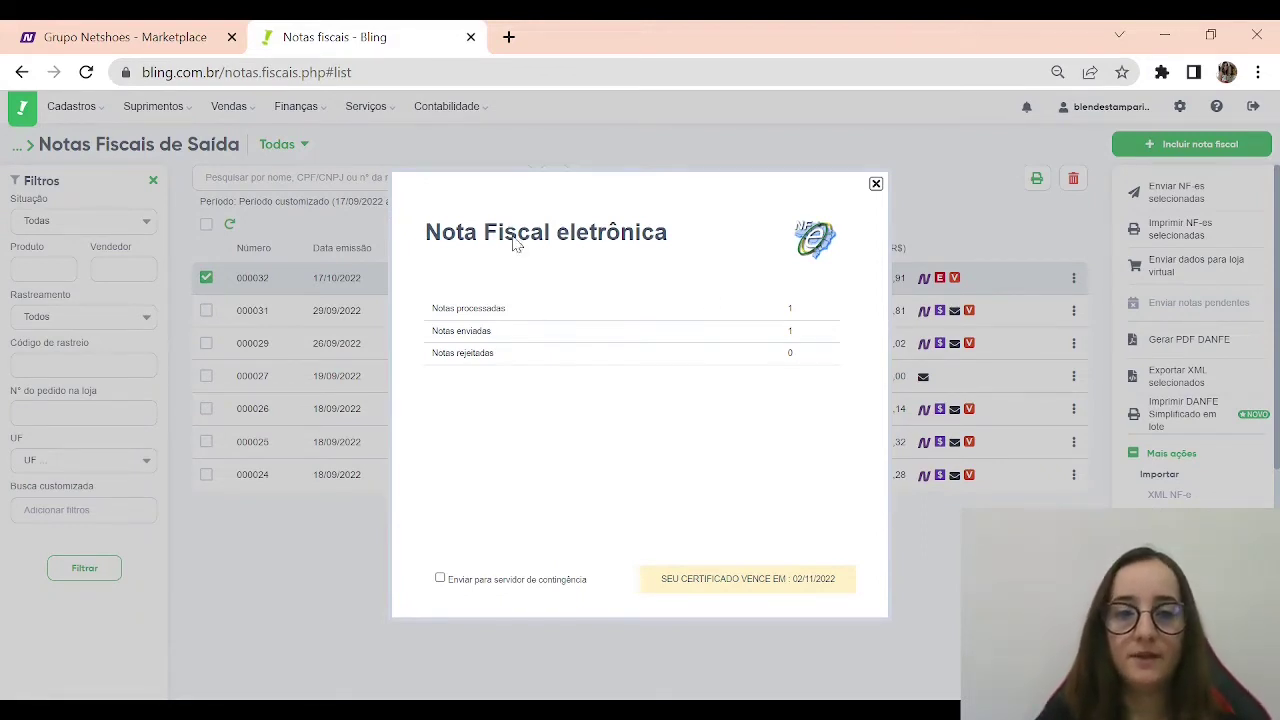
drag(430, 343, 500, 337)
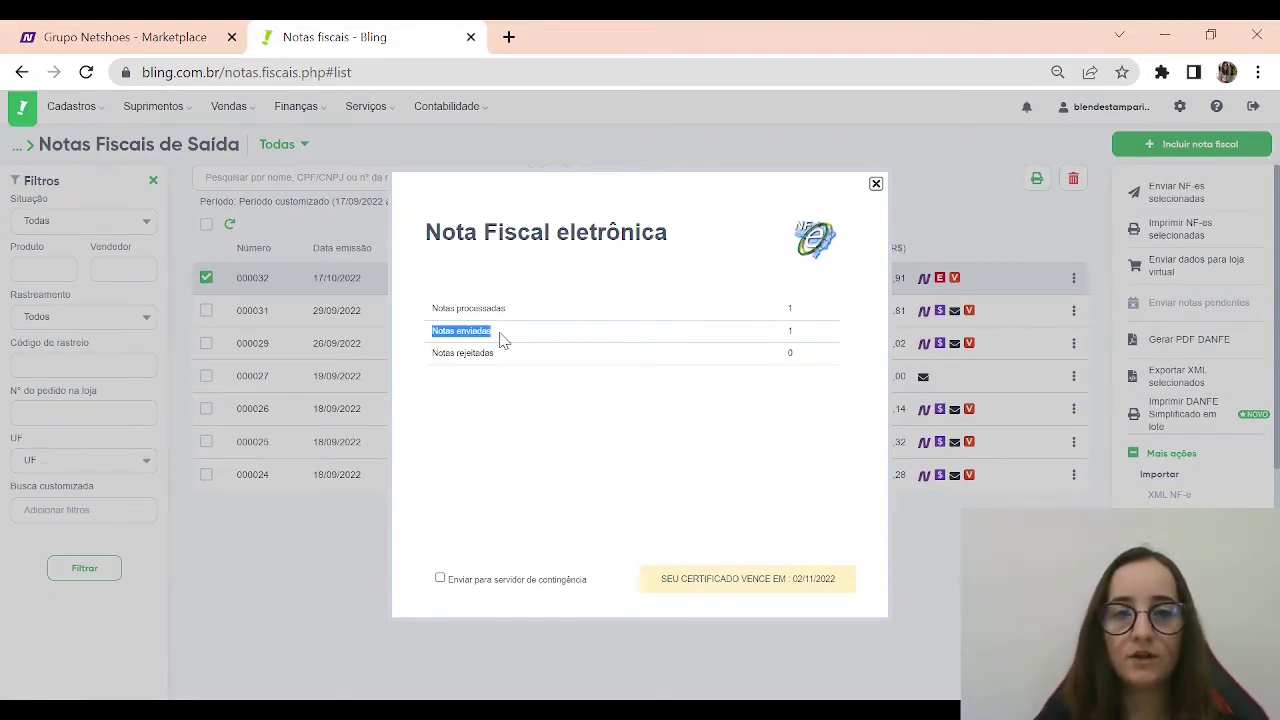
click(797, 378)
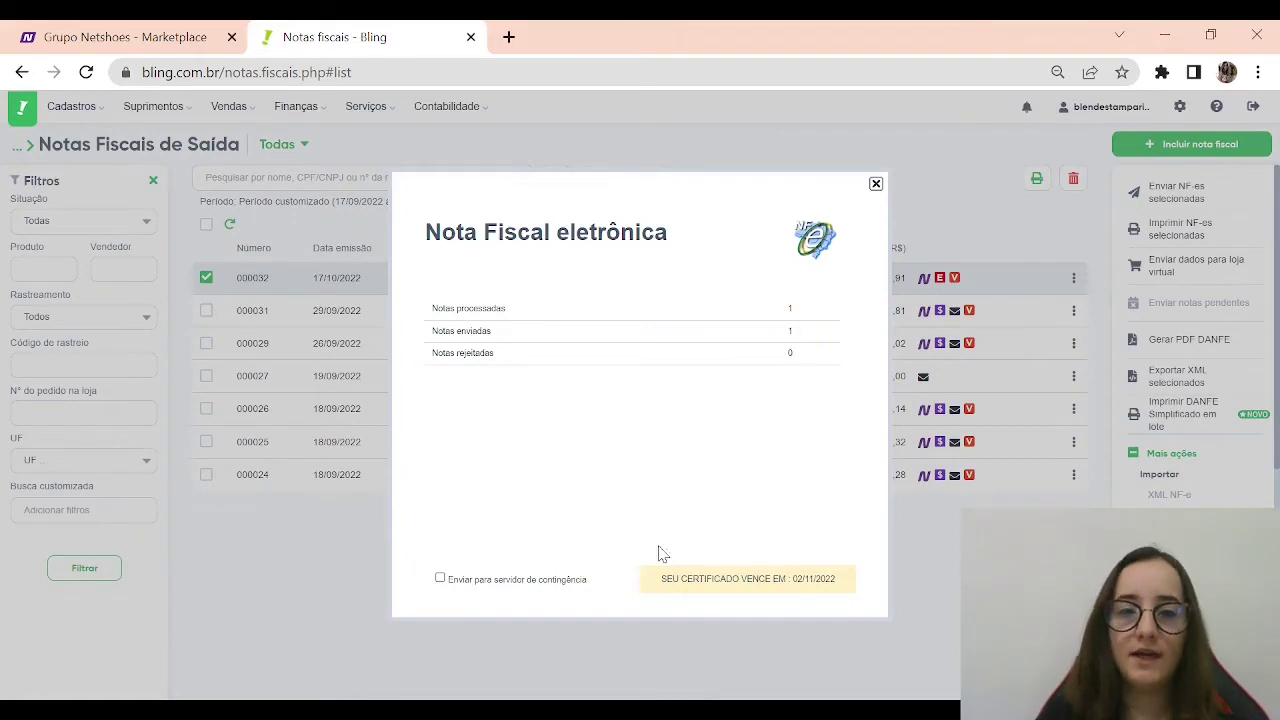
click(876, 185)
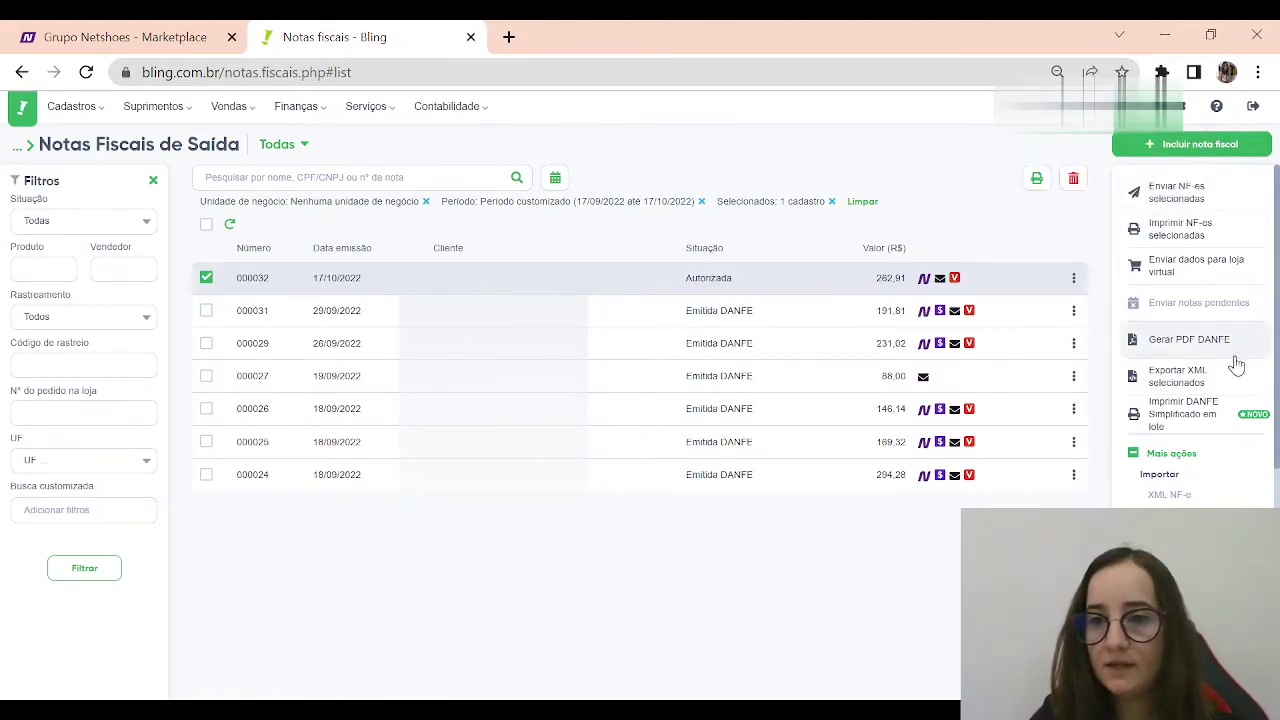
- Send the selected invoice's data to the Netshoes virtual store with Enviar Dados NFe set to Sim
click(1210, 266)
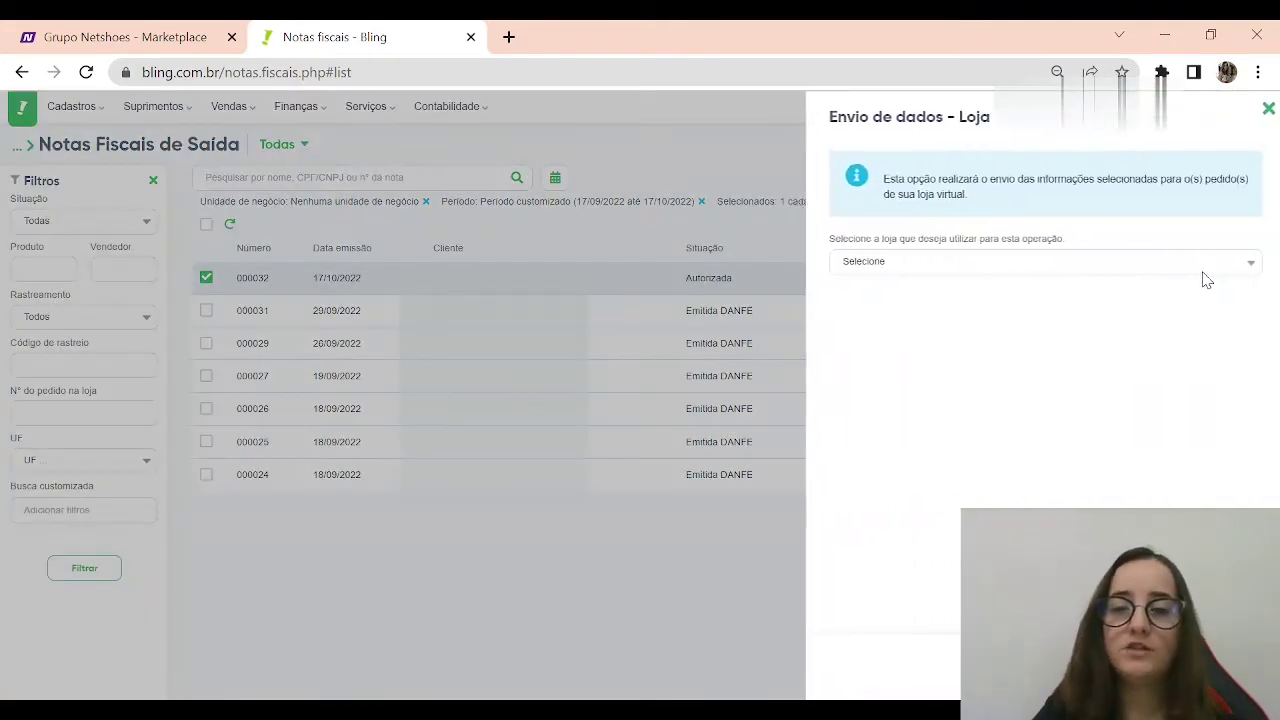
click(943, 278)
click(946, 345)
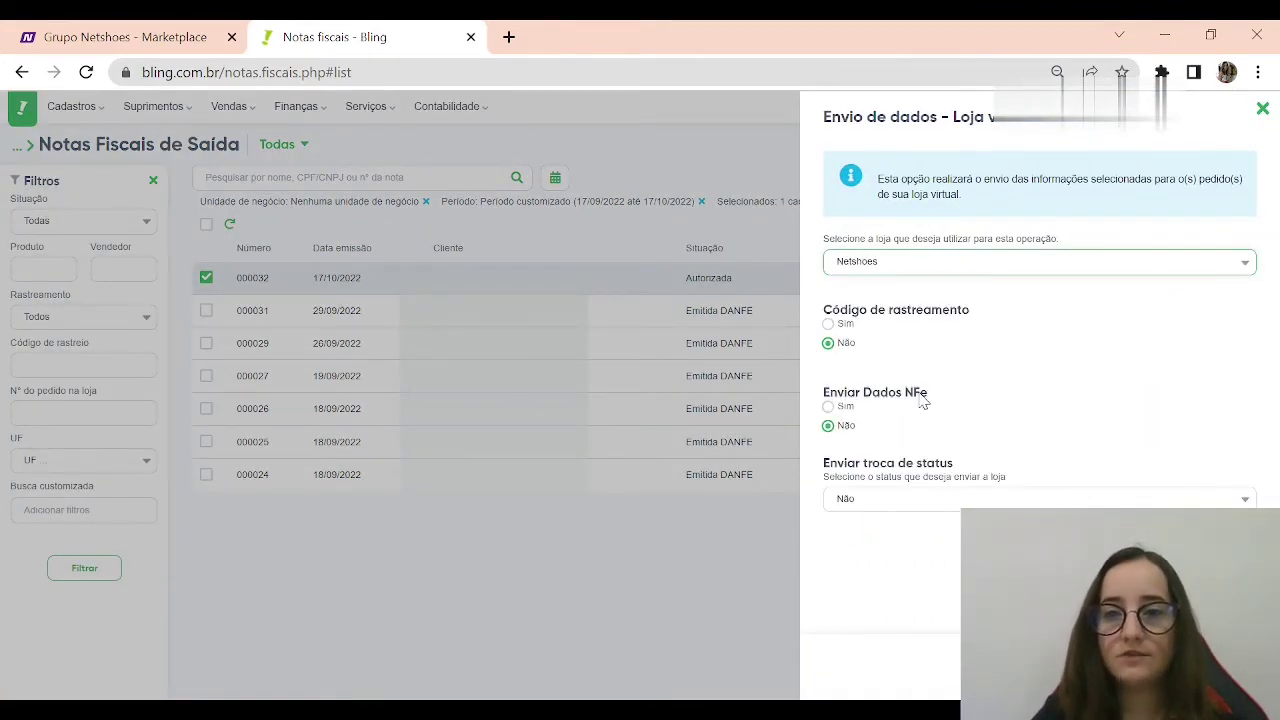
click(830, 407)
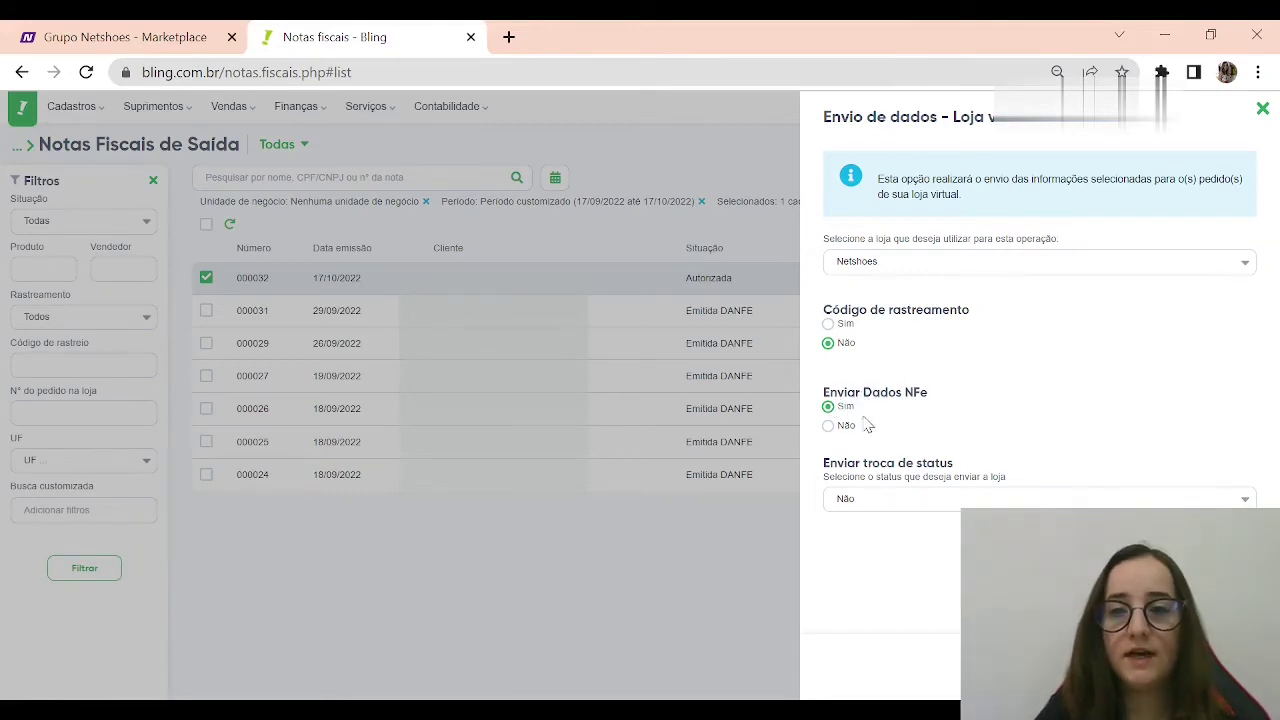
click(908, 646)
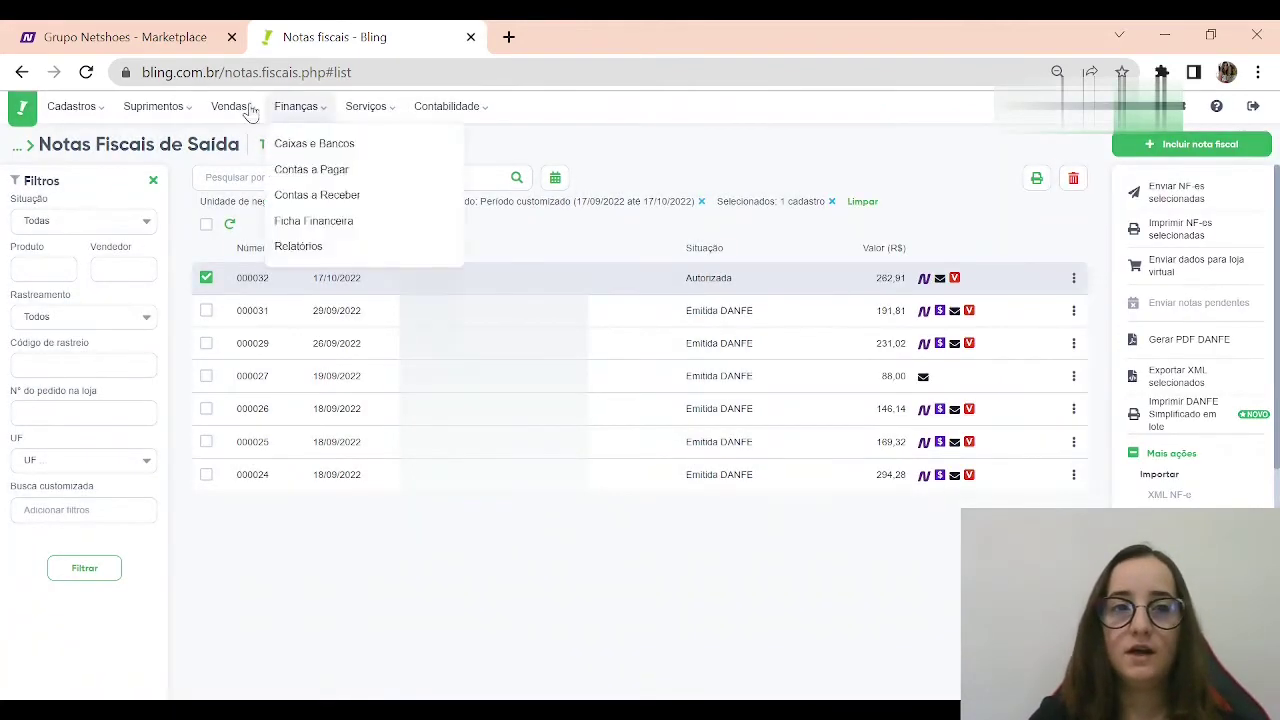
- Switch back to the Netshoes marketplace and check the order's status in the refreshed orders list
click(171, 48)
click(183, 505)
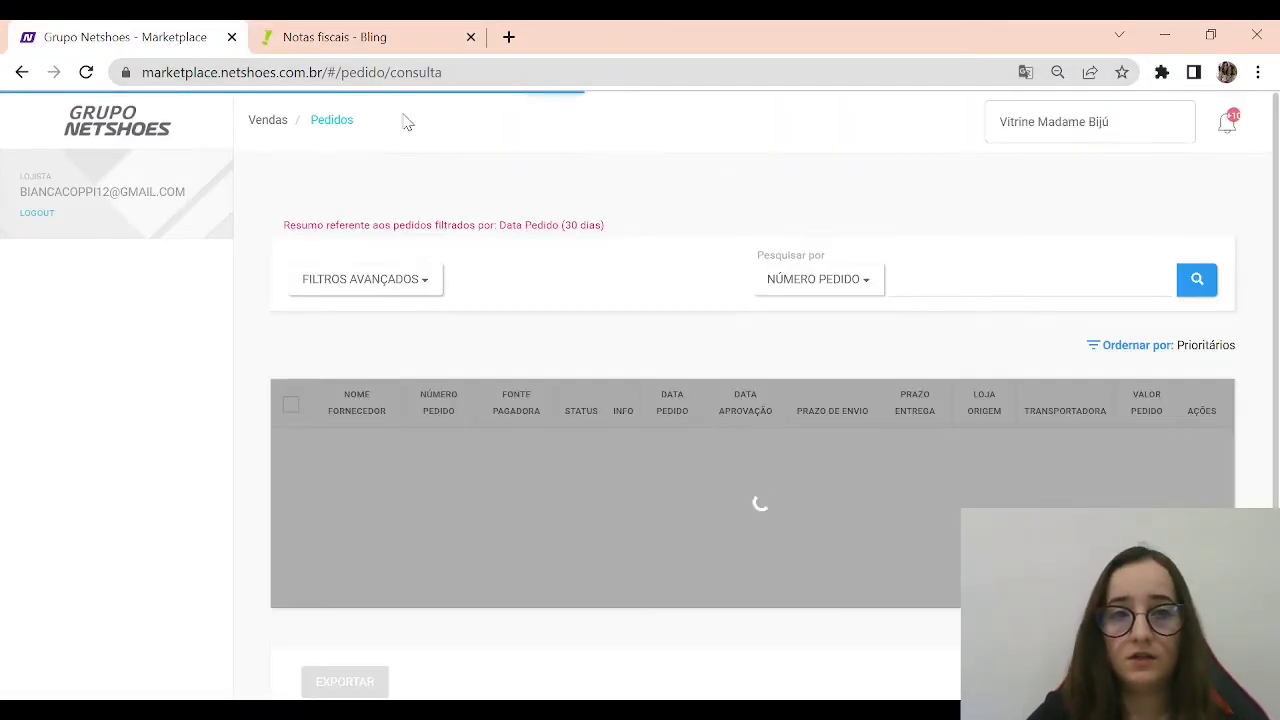
scroll(683, 485, down, 1)
scroll(607, 492, up, 1)
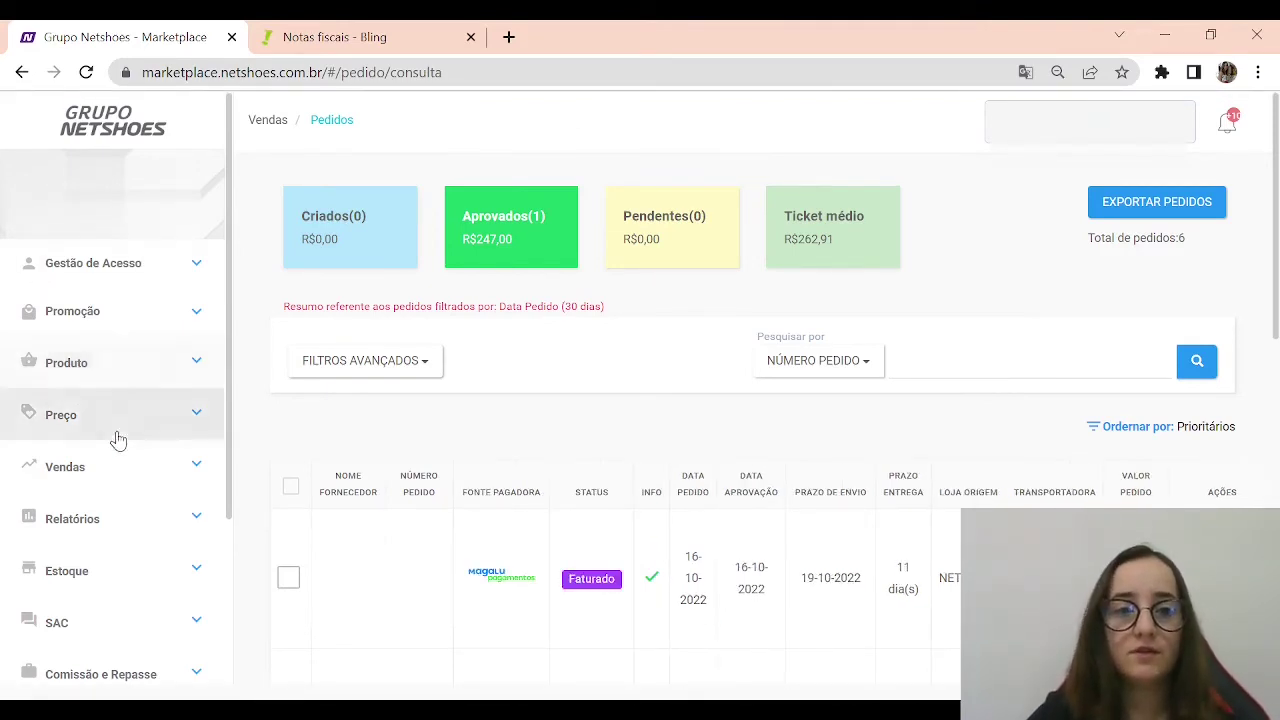
- In NS Entregas - Pedidos, request collection for the invoiced order with label not yet requested, and confirm starting the collection process
click(114, 475)
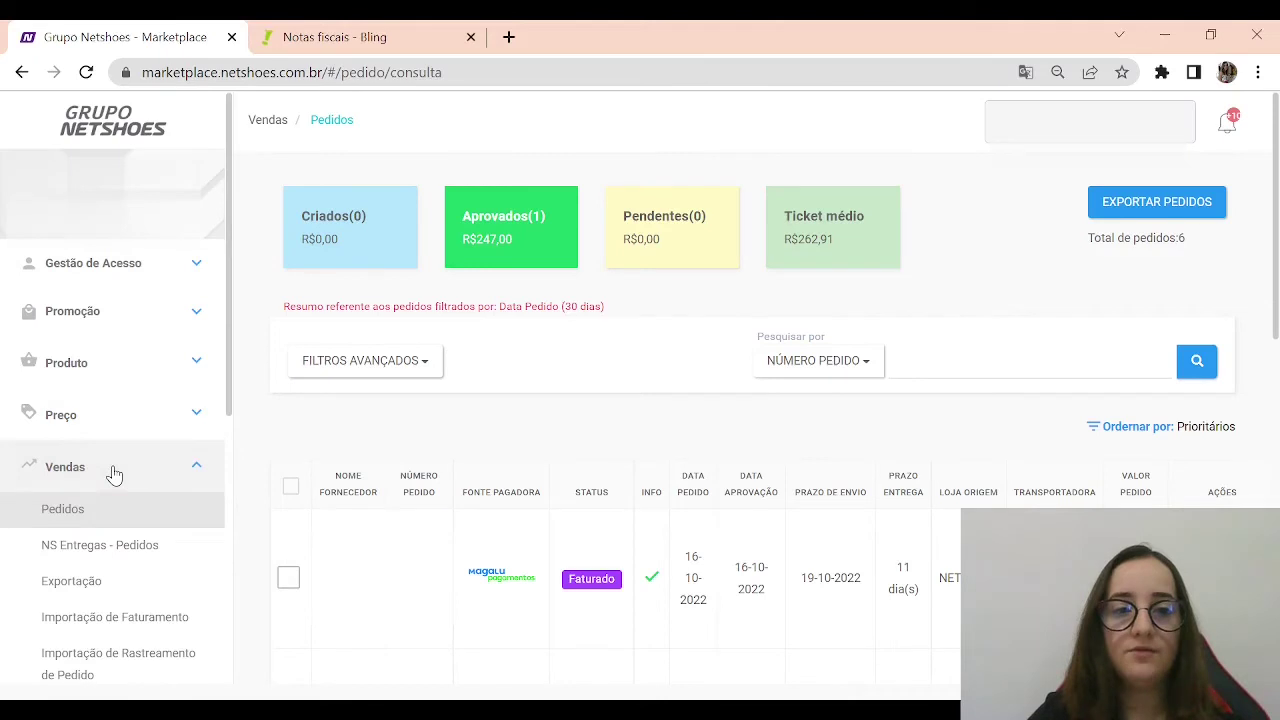
click(89, 556)
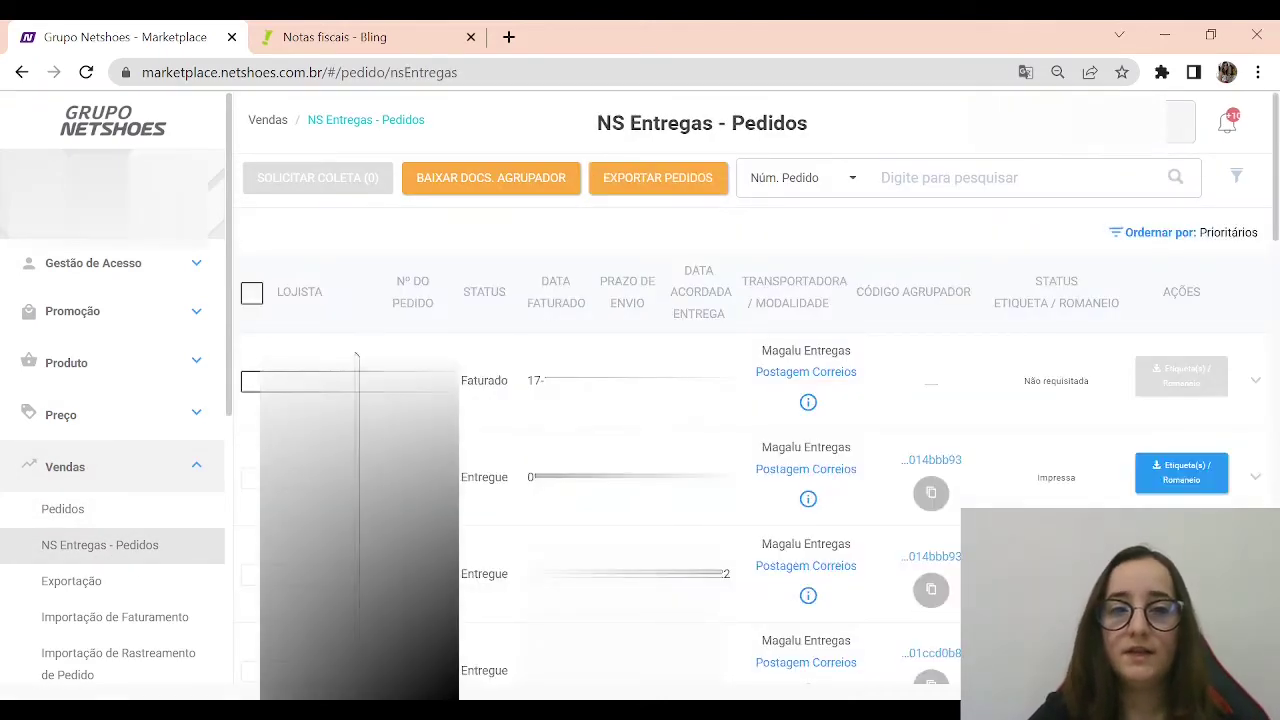
click(251, 384)
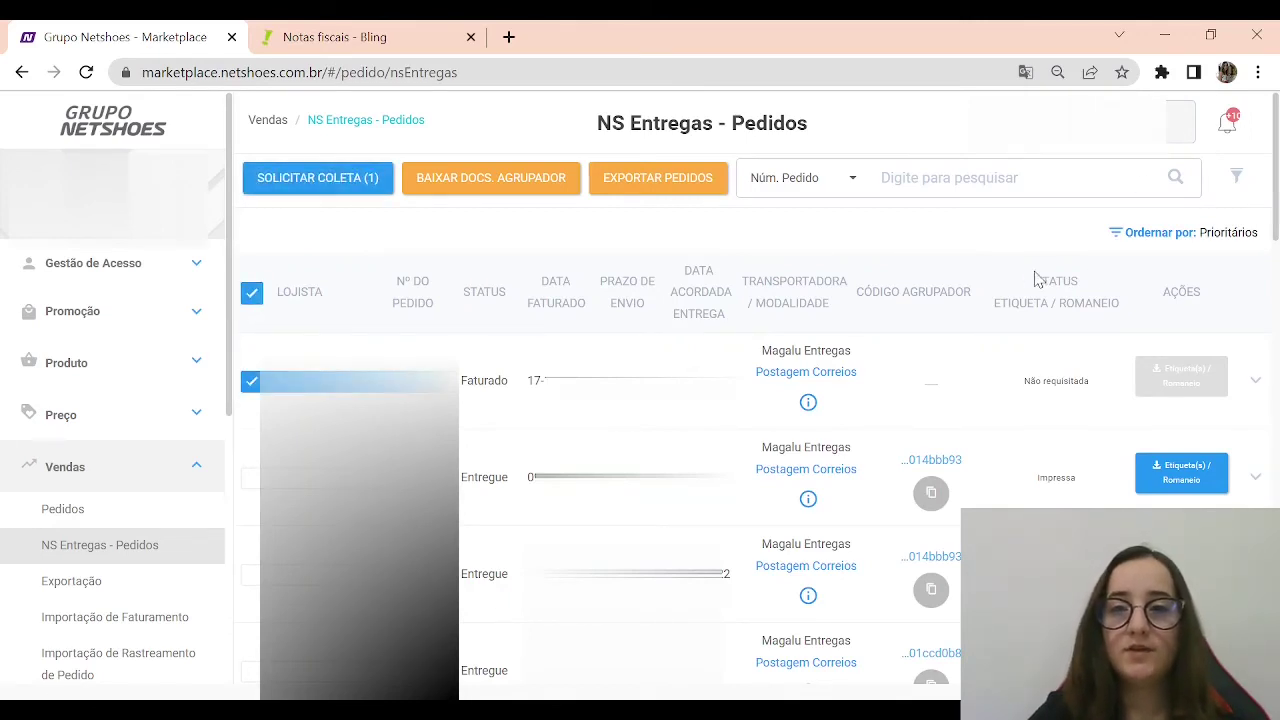
mouse_move(1040, 383)
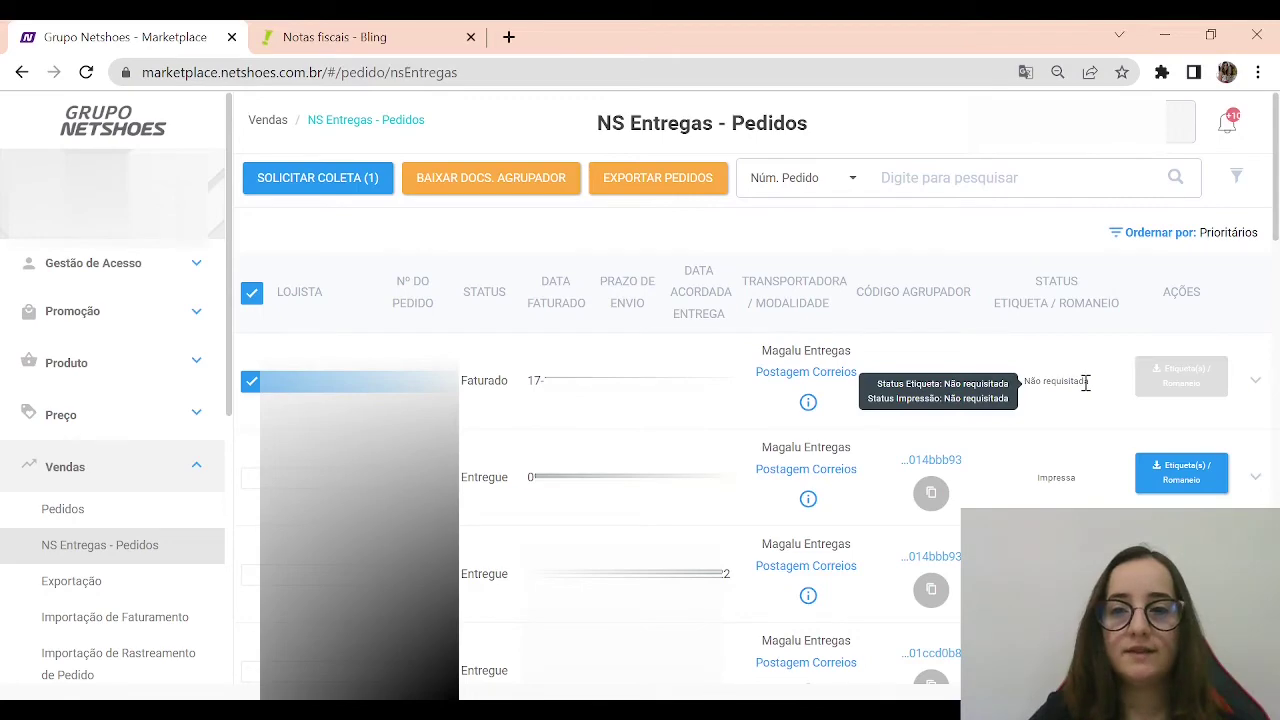
click(328, 181)
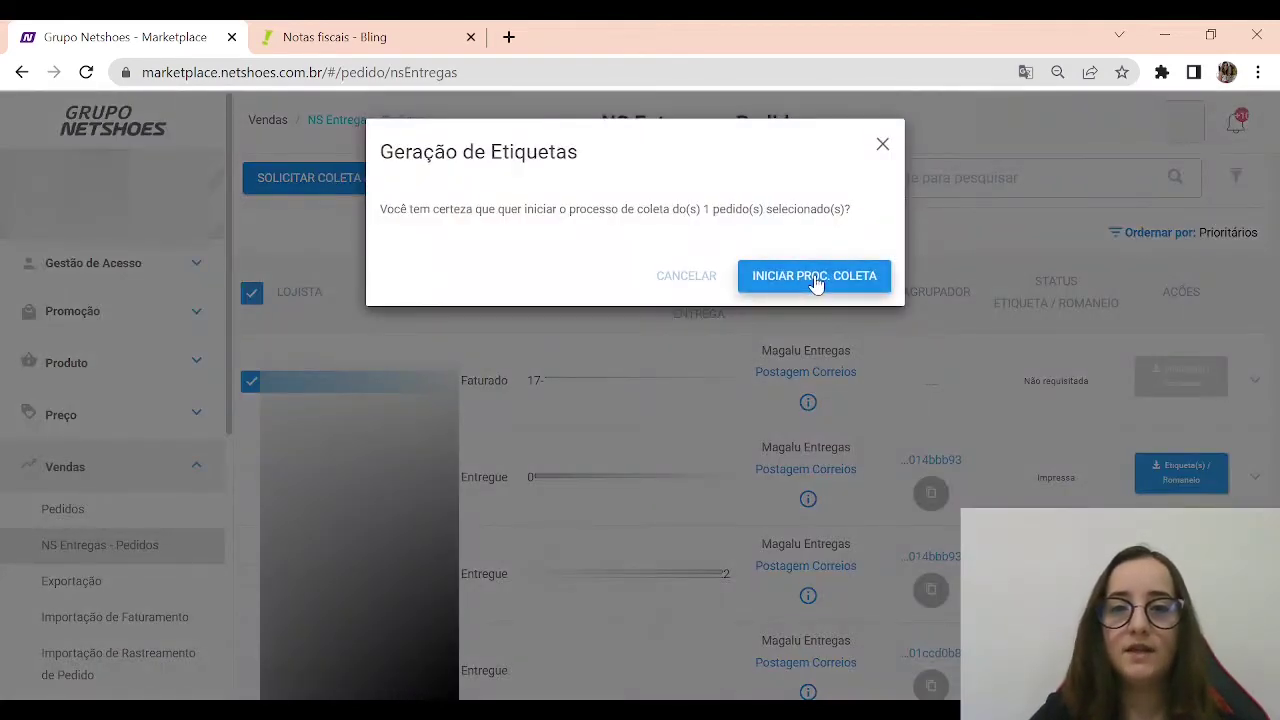
click(814, 278)
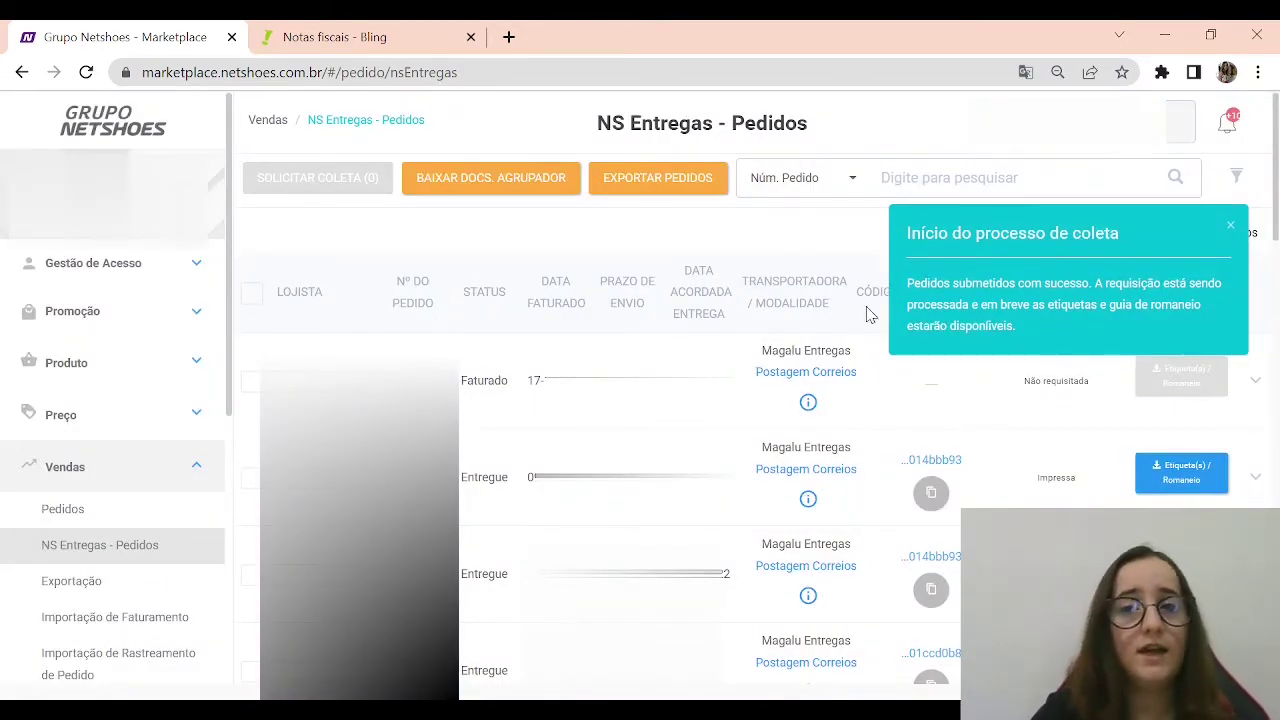
click(1233, 227)
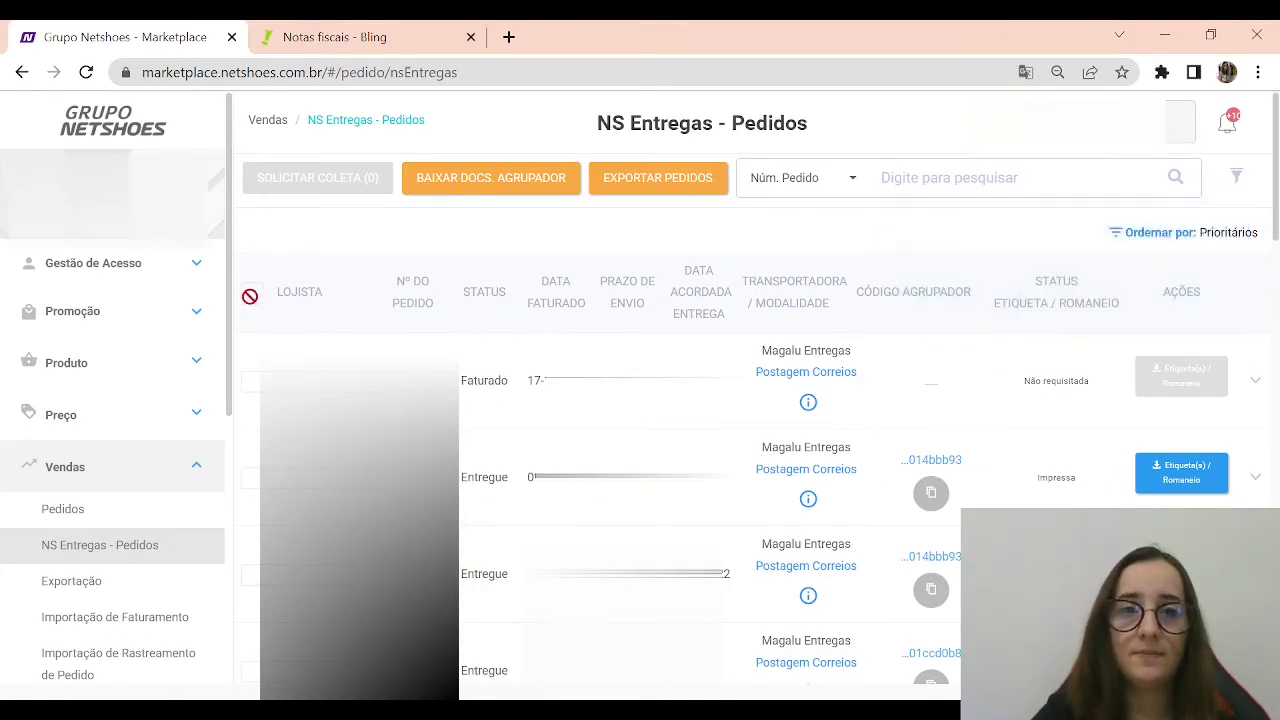
- Reload the NS Entregas - Pedidos list and download the newly requested order's Etiqueta / Romaneio in A4 format
click(378, 72)
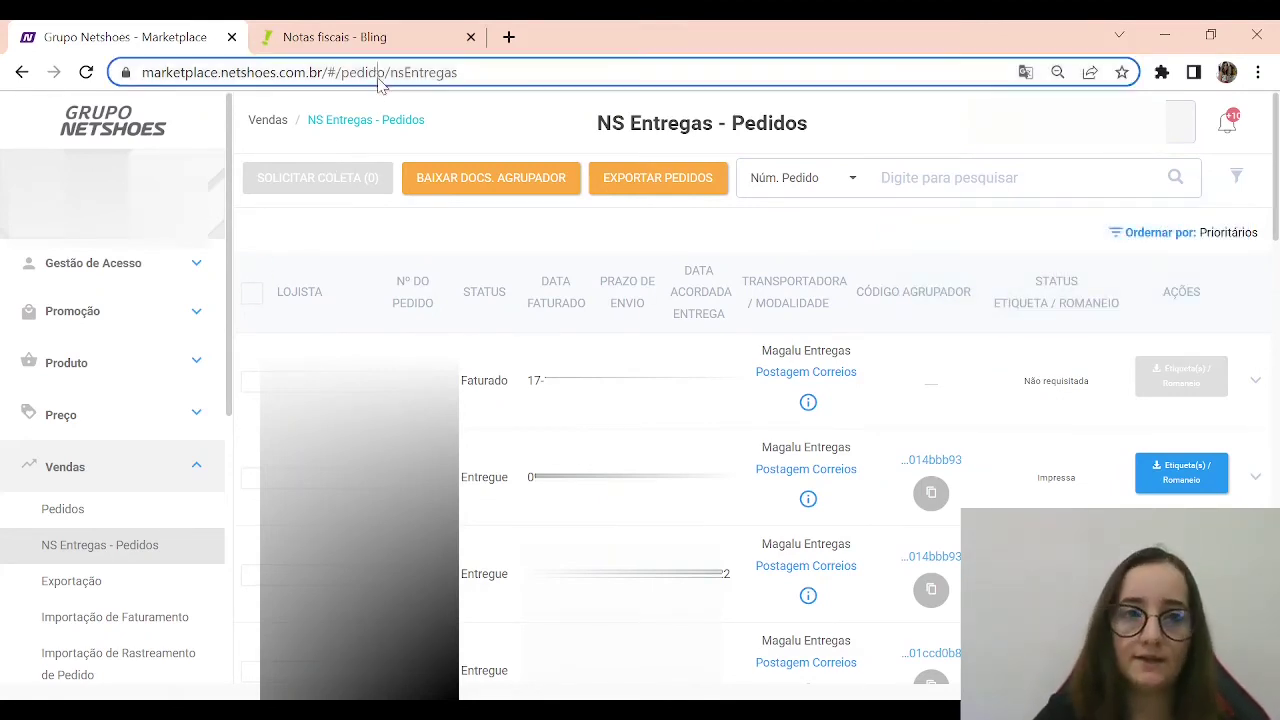
key(Return)
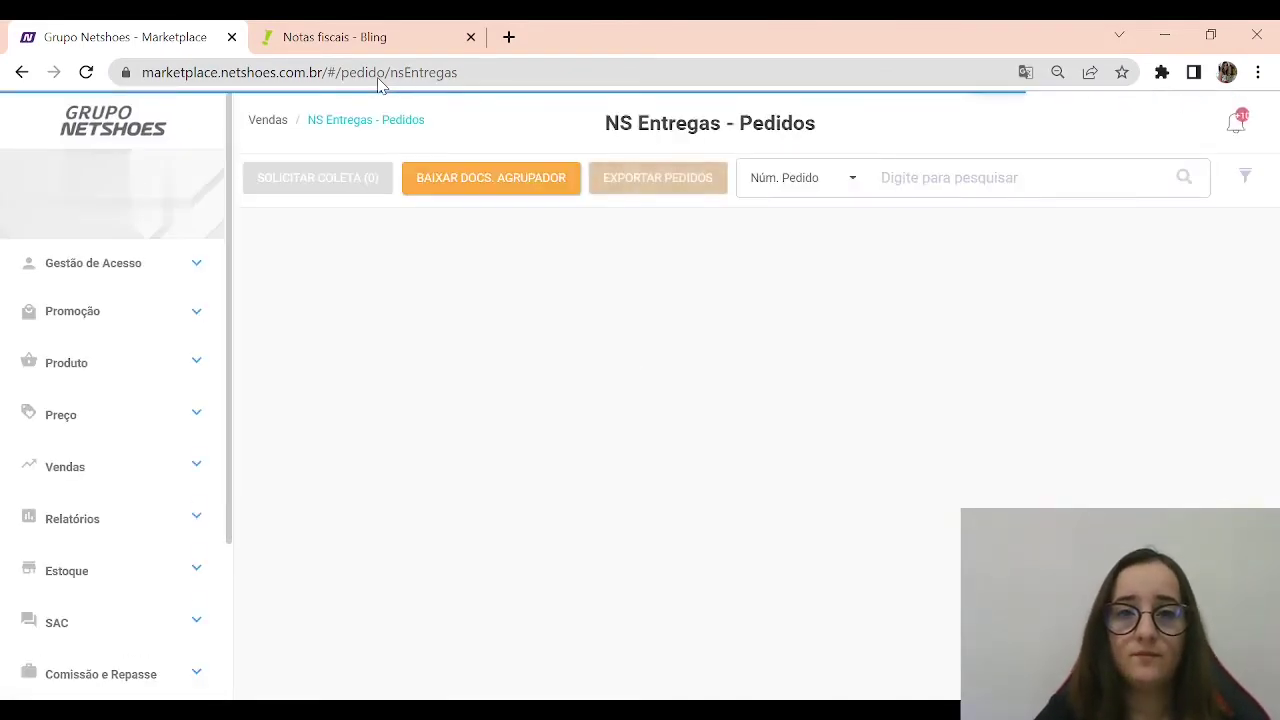
click(1183, 377)
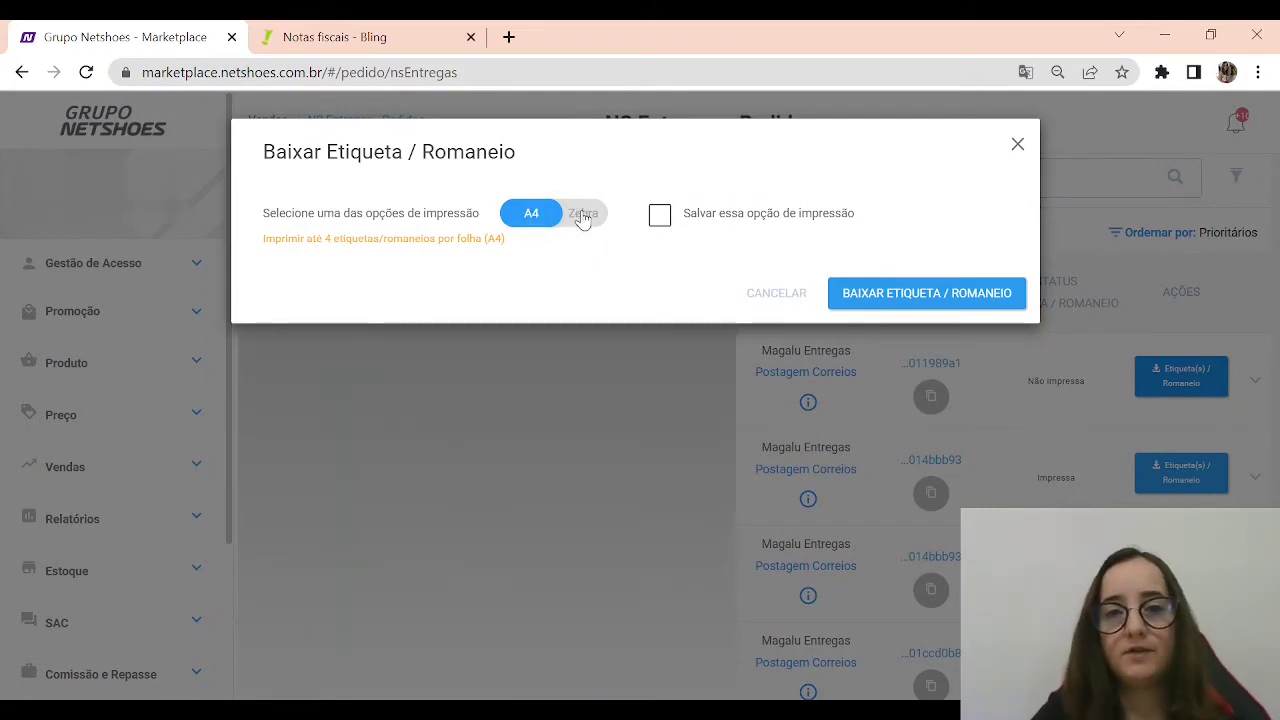
click(930, 295)
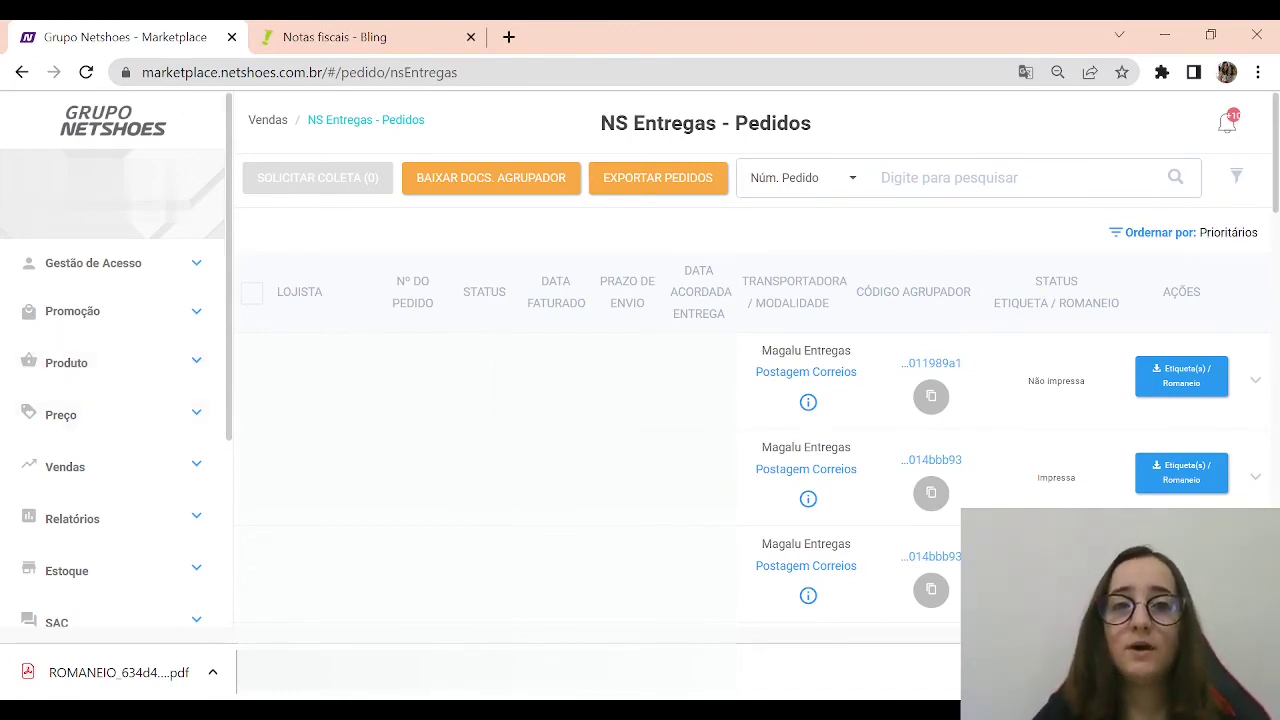
- Switch back to Bling and generate the DANFE PDF for the selected invoice with the Selecionadas option
click(345, 40)
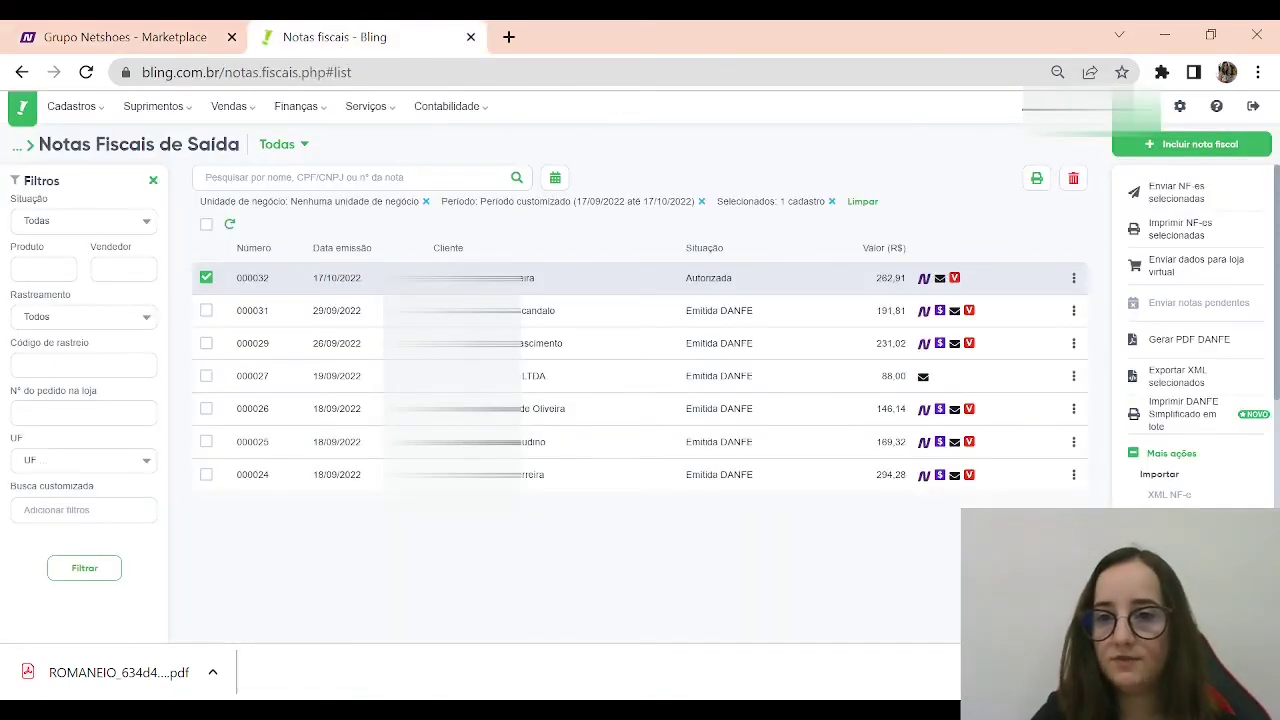
click(1187, 341)
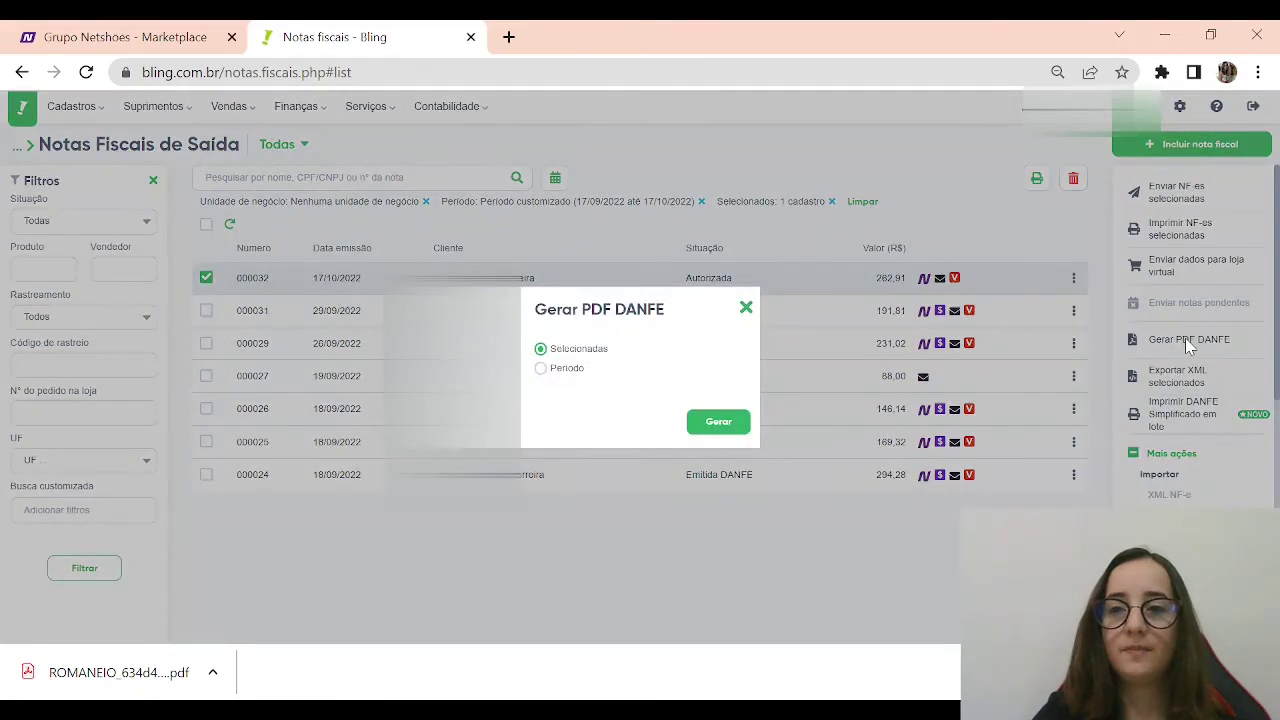
click(718, 435)
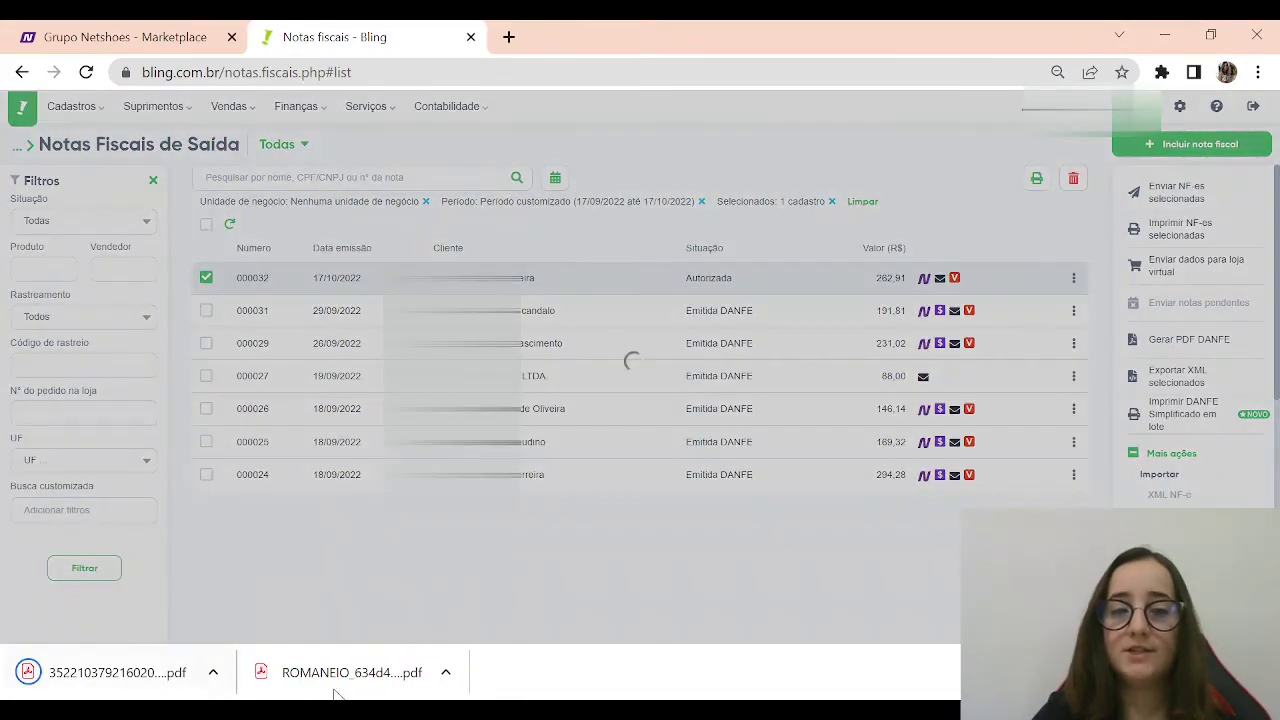